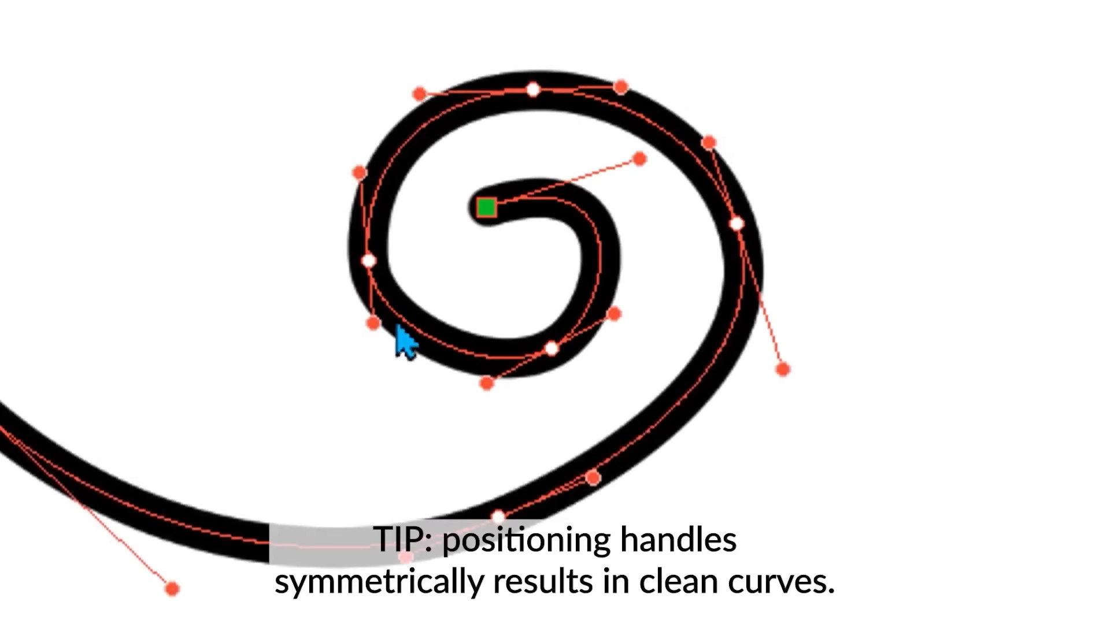
- Adjust the curve handles of the spiral's inner turn, lengthening its lower-left handles and shortening the one at the inner end point
{"action": "left_click", "coordinate": [375, 342]}
{"action": "left_click_drag", "start_coordinate": [385, 351], "coordinate": [385, 353]}
{"action": "left_click_drag", "start_coordinate": [487, 379], "coordinate": [483, 381]}
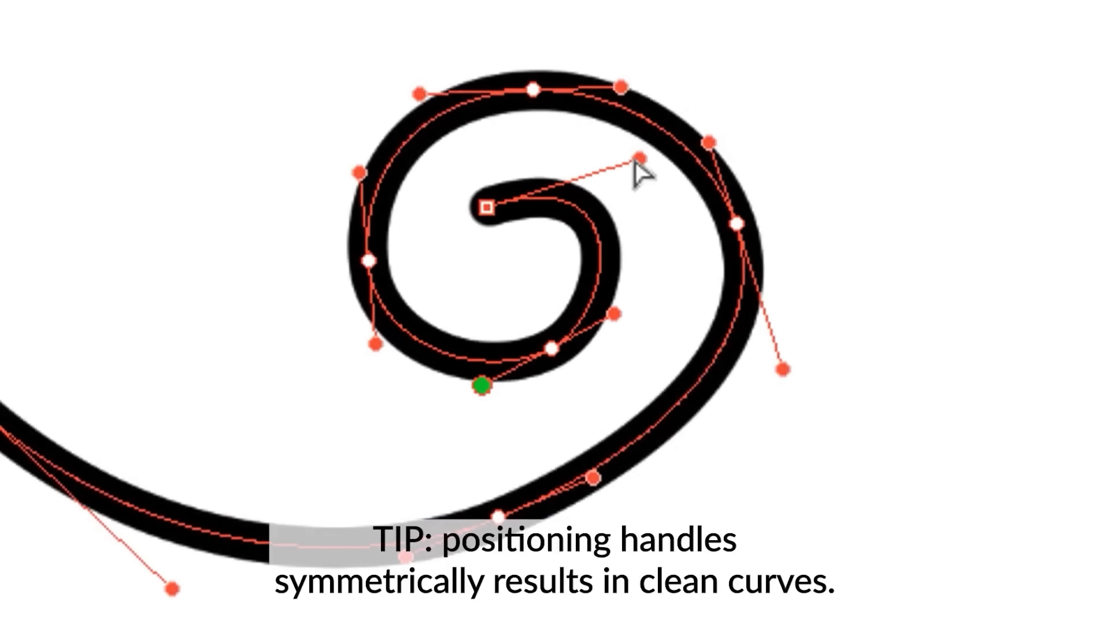
{"action": "left_click_drag", "start_coordinate": [638, 160], "coordinate": [600, 161]}
- Reposition the spiral's upper and outer right anchor points, and balance the handles there and on the lower anchor point into a smooth curve
{"action": "left_click_drag", "start_coordinate": [533, 91], "coordinate": [527, 77]}
{"action": "left_click_drag", "start_coordinate": [737, 224], "coordinate": [725, 223]}
{"action": "left_click_drag", "start_coordinate": [772, 370], "coordinate": [737, 348]}
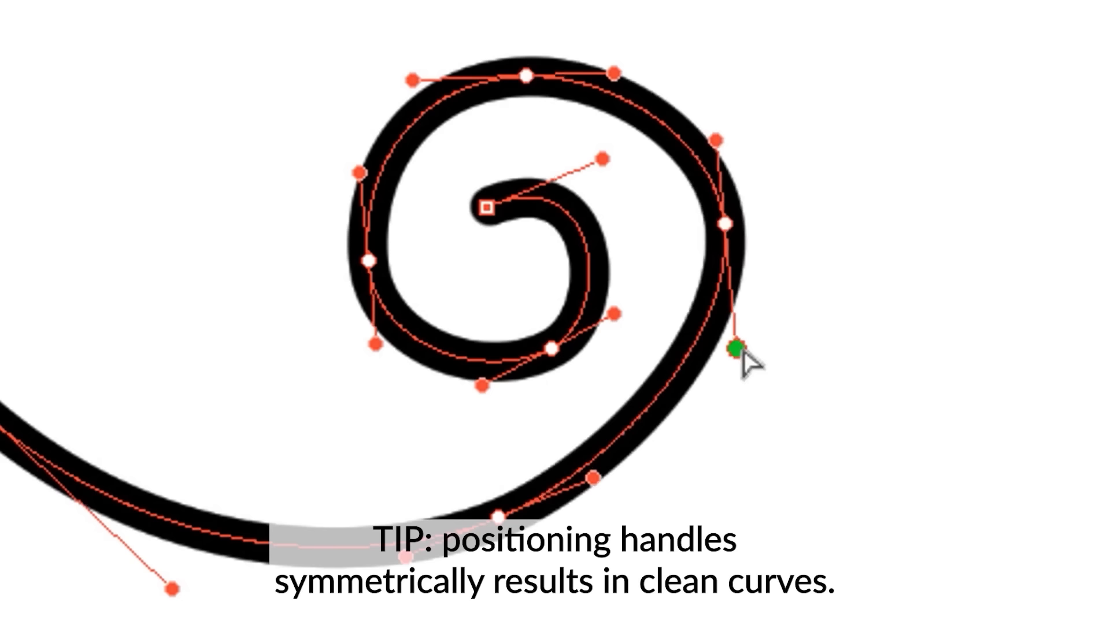
{"action": "left_click_drag", "start_coordinate": [614, 74], "coordinate": [632, 71]}
{"action": "left_click_drag", "start_coordinate": [405, 557], "coordinate": [395, 562]}
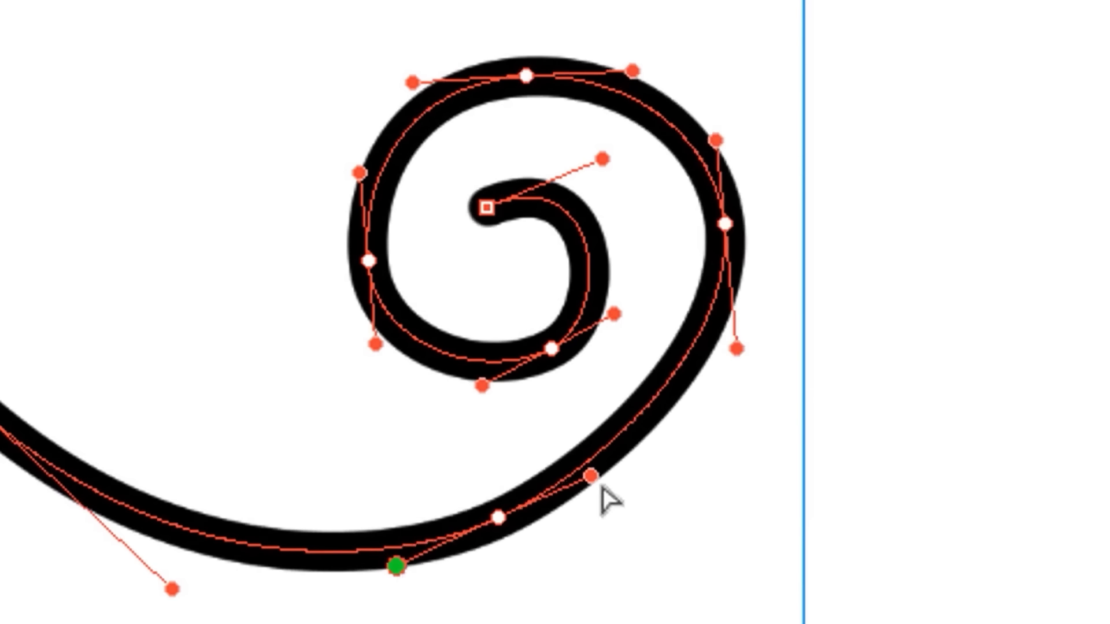
{"action": "left_click_drag", "start_coordinate": [594, 478], "coordinate": [600, 475]}
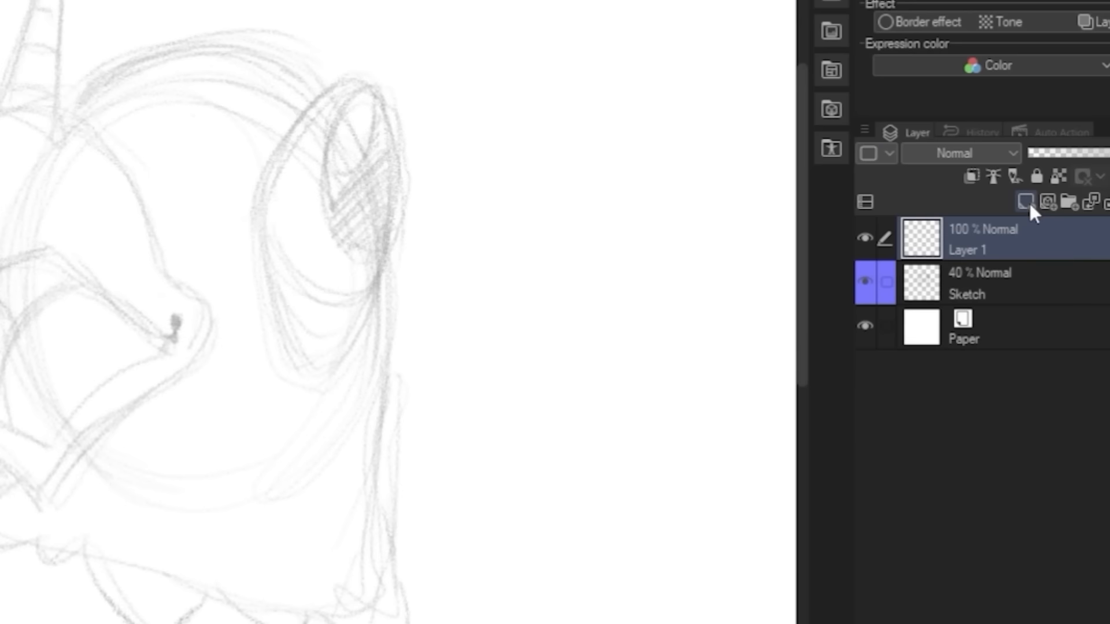
- Rename the new layer above Sketch to Lineart and give it the Green palette color
{"action": "double_click", "coordinate": [973, 253]}
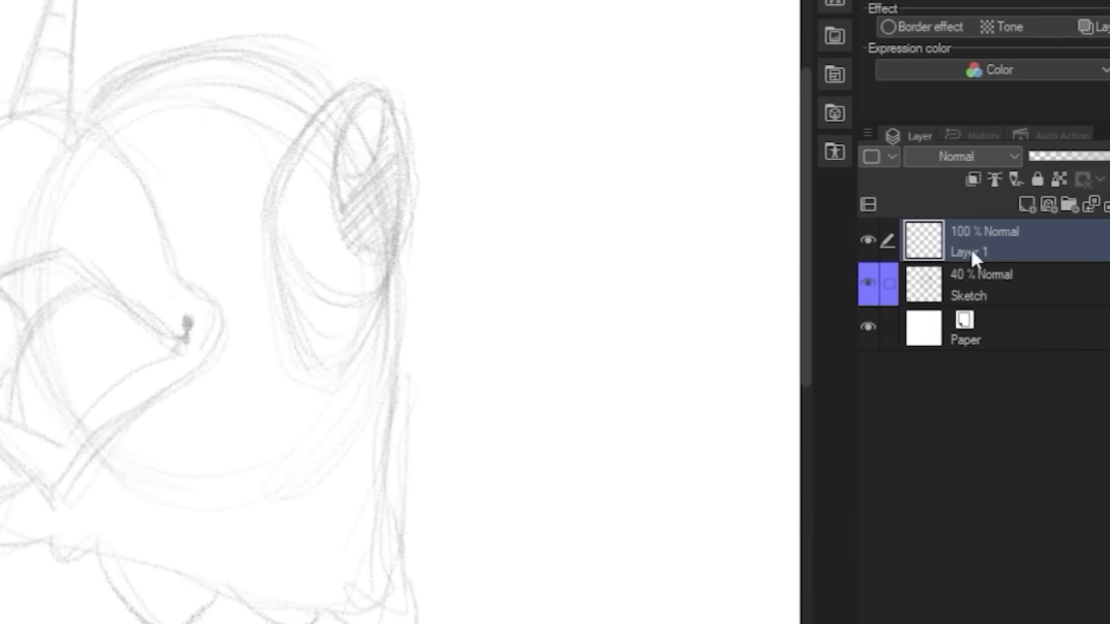
{"action": "type", "text": "Lineart"}
{"action": "key", "text": "Return"}
{"action": "left_click", "coordinate": [900, 167]}
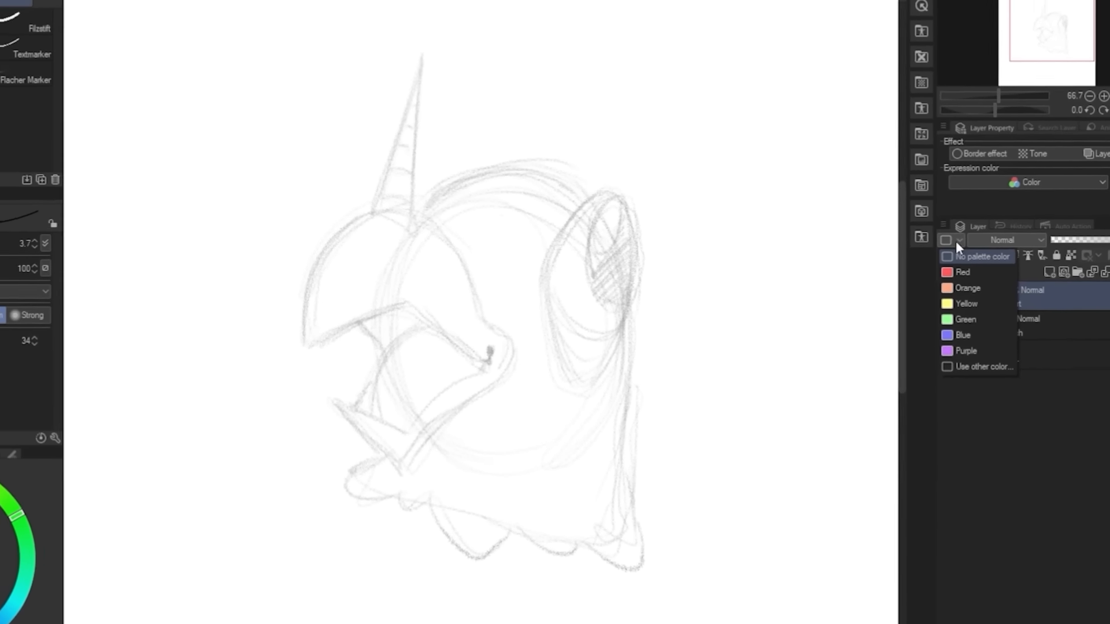
{"action": "left_click", "coordinate": [960, 318]}
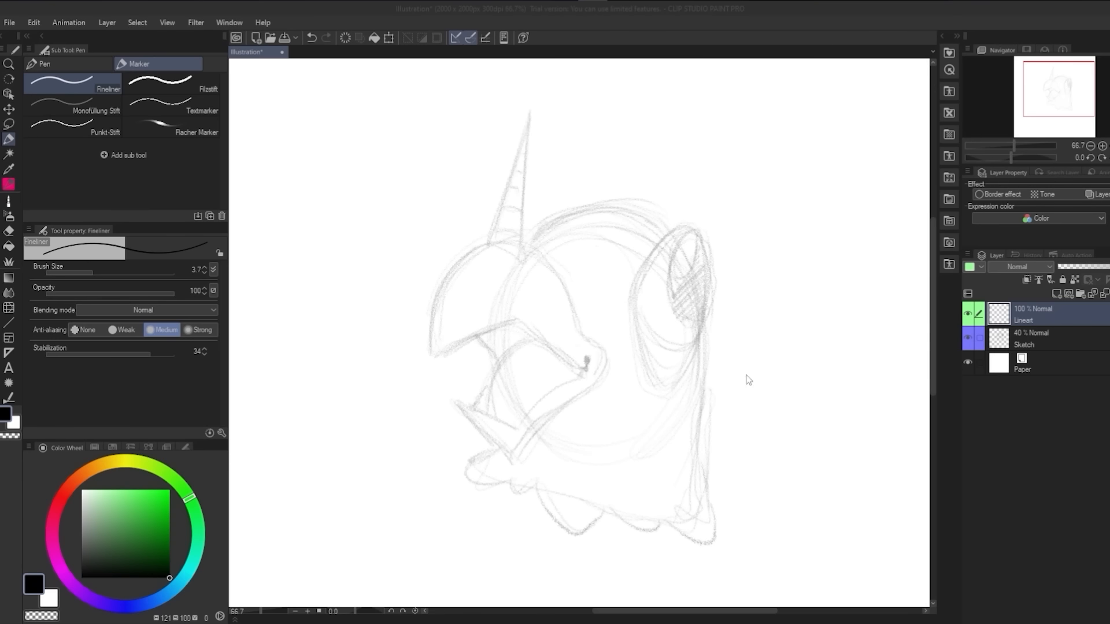
- Choose the G-Pen with brush size 8.9 and stabilization 35, trying it along the upper beak's front edge
{"action": "left_click", "coordinate": [89, 64]}
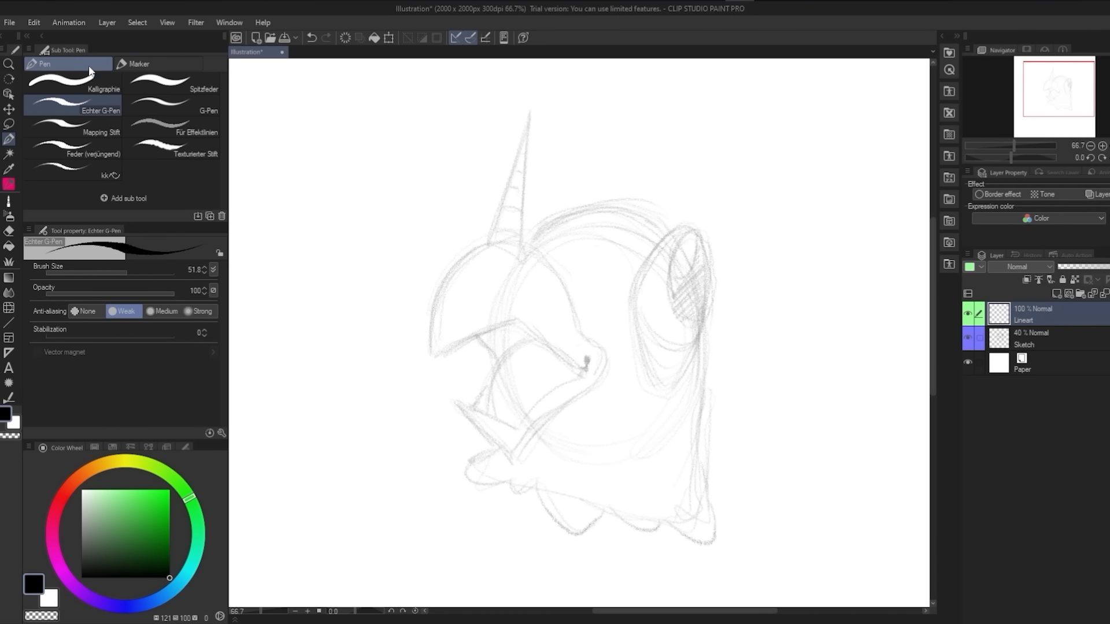
{"action": "left_click", "coordinate": [166, 105]}
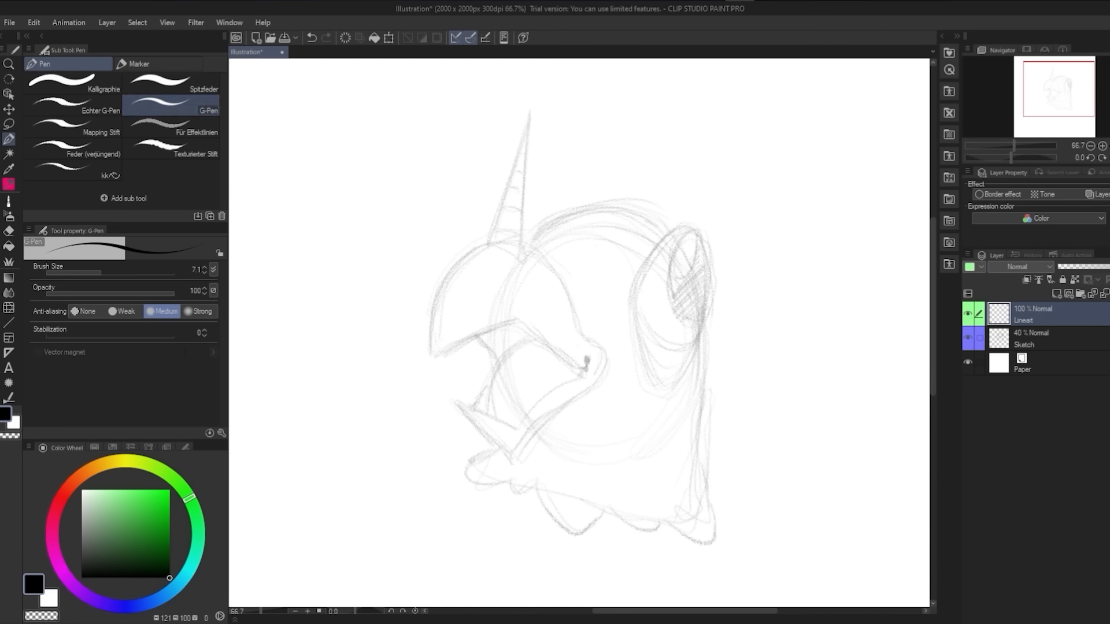
{"action": "left_click_drag", "start_coordinate": [431, 318], "coordinate": [434, 353]}
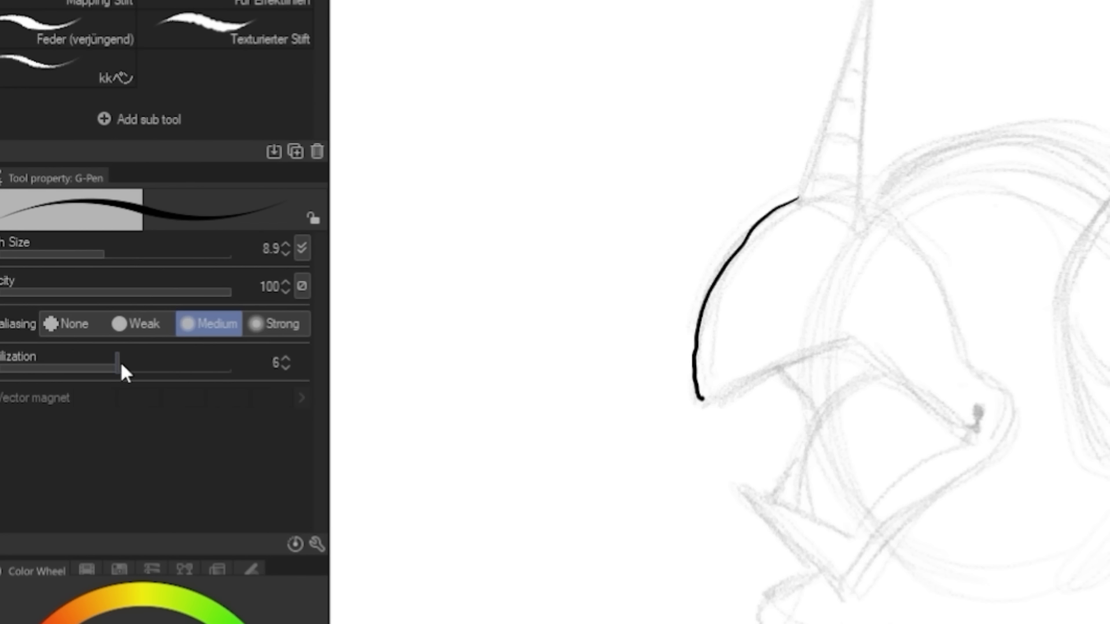
{"action": "key", "text": "ctrl+z"}
{"action": "left_click_drag", "start_coordinate": [801, 198], "coordinate": [708, 272]}
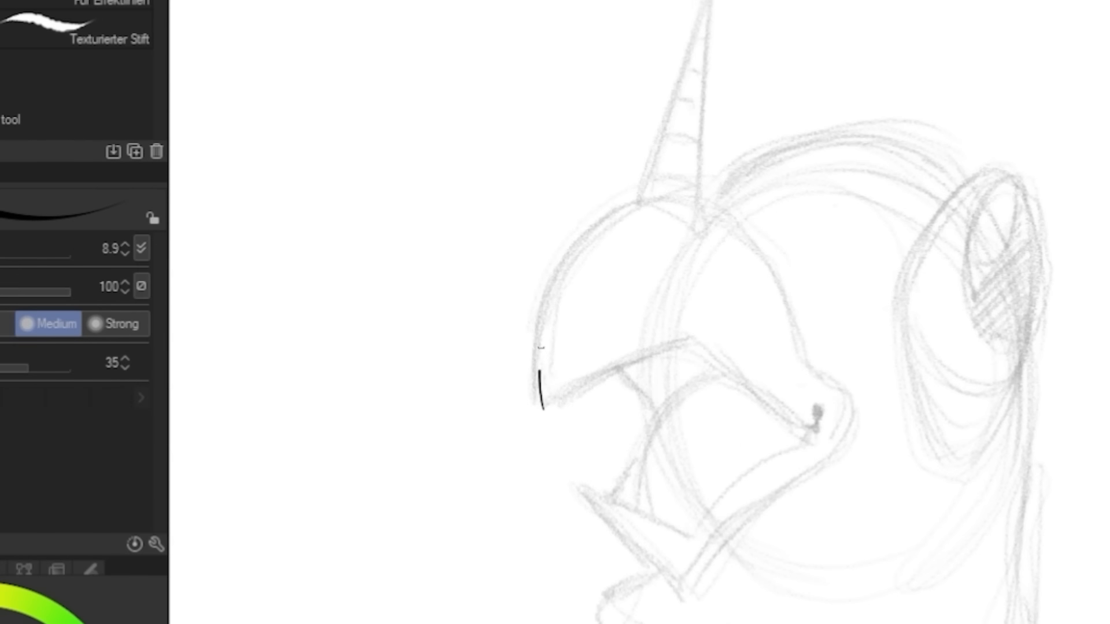
- Try repeated ink strokes along the upper beak's front curve, undoing the unwanted ones
{"action": "mouse_move", "coordinate": [541, 348]}
{"action": "left_mouse_down"}
{"action": "mouse_move", "coordinate": [637, 182]}
{"action": "mouse_move", "coordinate": [548, 296]}
{"action": "mouse_move", "coordinate": [533, 388]}
{"action": "mouse_move", "coordinate": [568, 243]}
{"action": "mouse_move", "coordinate": [647, 194]}
{"action": "mouse_move", "coordinate": [544, 295]}
{"action": "mouse_move", "coordinate": [526, 389]}
{"action": "left_mouse_up"}
{"action": "key", "text": "ctrl+z"}
{"action": "key", "text": "ctrl+z"}
{"action": "key", "text": "ctrl+z"}
{"action": "key", "text": "ctrl+z"}
{"action": "key", "text": "ctrl+z"}
{"action": "mouse_move", "coordinate": [640, 196]}
{"action": "left_mouse_down"}
{"action": "mouse_move", "coordinate": [564, 247]}
{"action": "mouse_move", "coordinate": [523, 364]}
{"action": "mouse_move", "coordinate": [530, 415]}
{"action": "mouse_move", "coordinate": [536, 343]}
{"action": "mouse_move", "coordinate": [607, 214]}
{"action": "mouse_move", "coordinate": [641, 197]}
{"action": "left_mouse_up"}
{"action": "key", "text": "ctrl+z"}
{"action": "key", "text": "ctrl+z"}
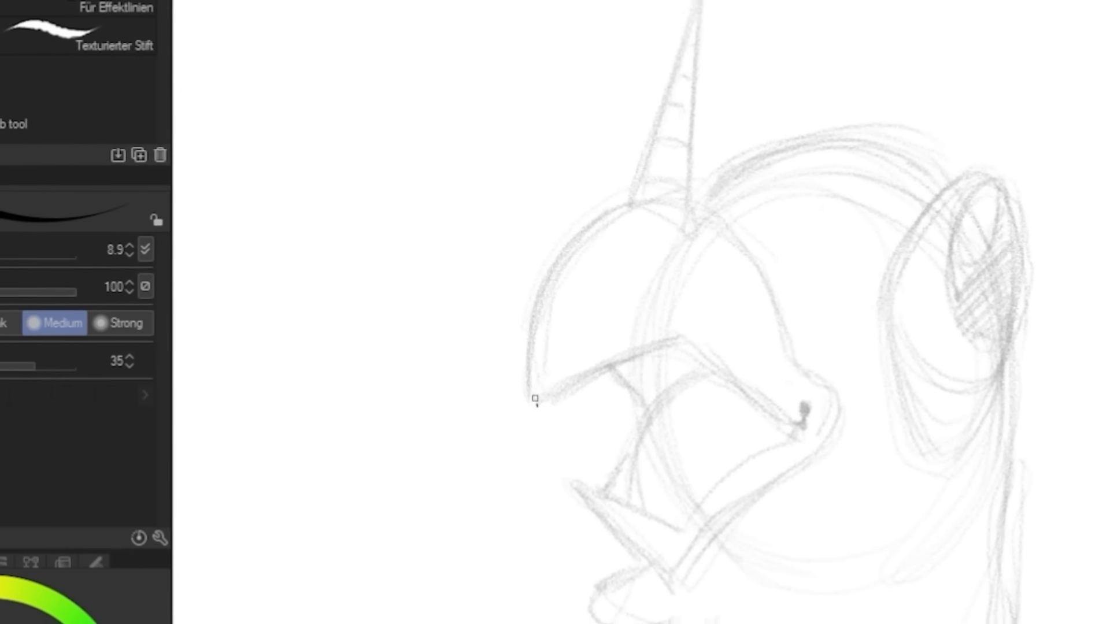
{"action": "mouse_move", "coordinate": [542, 408]}
{"action": "left_mouse_down"}
{"action": "mouse_move", "coordinate": [628, 182]}
{"action": "mouse_move", "coordinate": [509, 364]}
{"action": "mouse_move", "coordinate": [513, 393]}
{"action": "mouse_move", "coordinate": [610, 209]}
{"action": "mouse_move", "coordinate": [466, 368]}
{"action": "mouse_move", "coordinate": [520, 237]}
{"action": "mouse_move", "coordinate": [540, 229]}
{"action": "mouse_move", "coordinate": [509, 244]}
{"action": "mouse_move", "coordinate": [428, 347]}
{"action": "mouse_move", "coordinate": [461, 238]}
{"action": "left_mouse_up"}
{"action": "key", "text": "ctrl+z"}
{"action": "key", "text": "ctrl+z"}
{"action": "key", "text": "ctrl+z"}
{"action": "key", "text": "ctrl+z"}
{"action": "key", "text": "ctrl+z"}
{"action": "key", "text": "ctrl+z"}
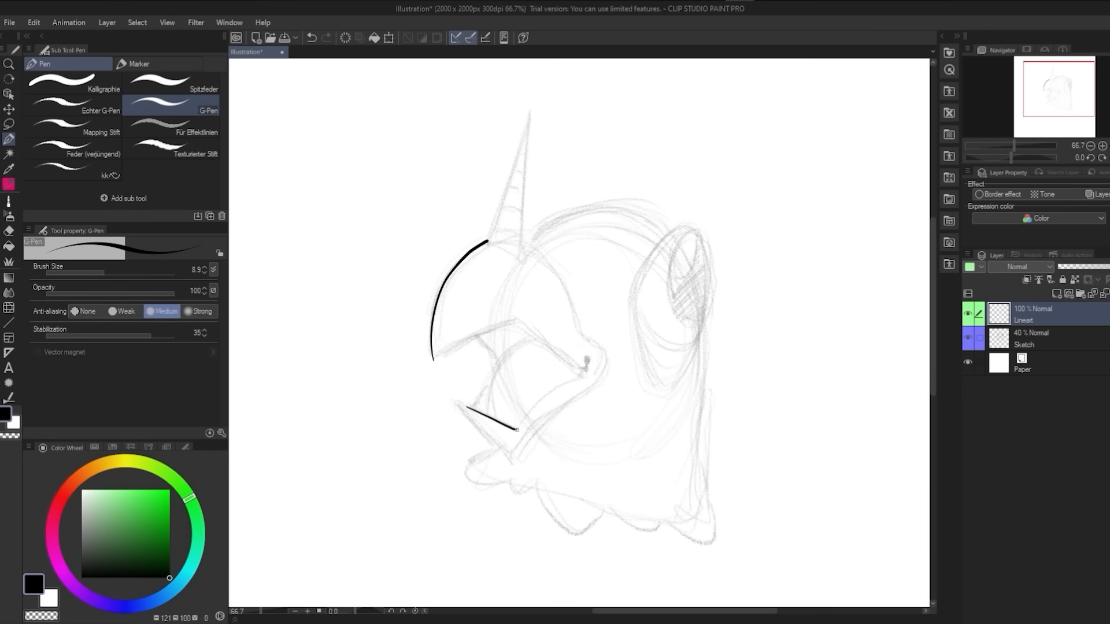
- Ink the beak's mouth edges, tongue and lower jaw over the sketch
{"action": "left_click_drag", "start_coordinate": [517, 430], "coordinate": [433, 361]}
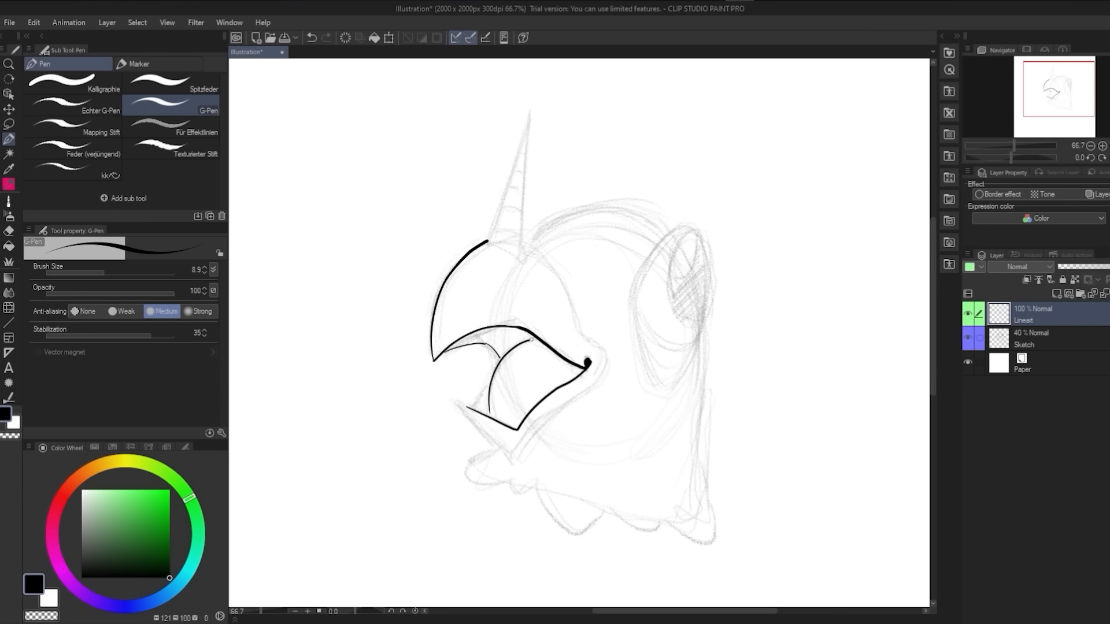
{"action": "left_click_drag", "start_coordinate": [606, 357], "coordinate": [516, 457]}
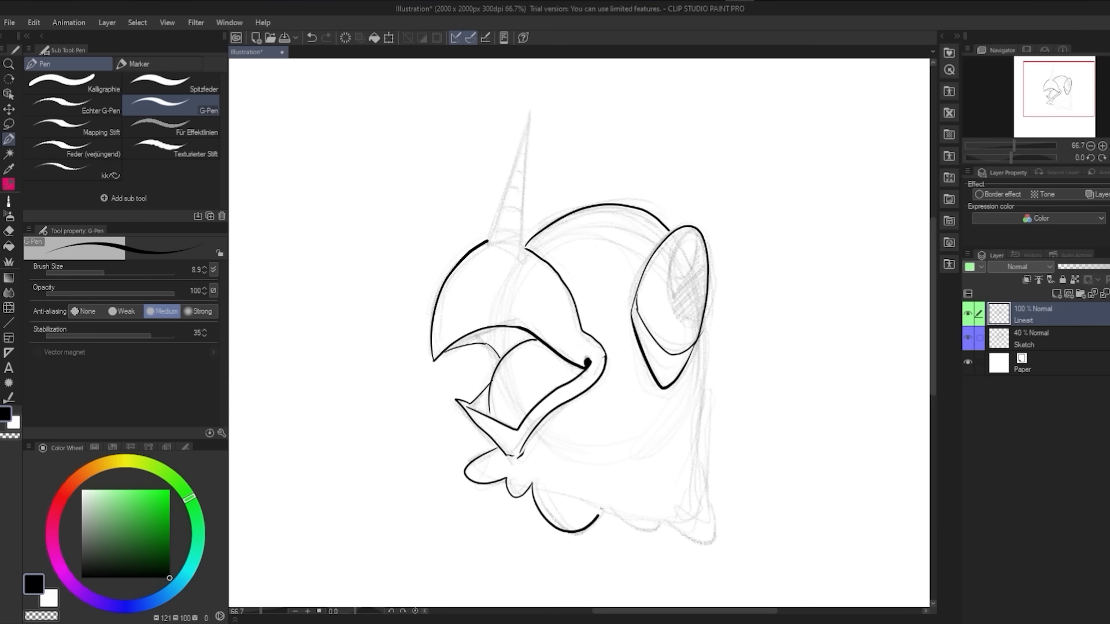
- Undo the last feather stroke, redraw the scalloped lower edge of the neck and ink the back of the neck
{"action": "key", "text": "ctrl+z"}
{"action": "left_click_drag", "start_coordinate": [534, 485], "coordinate": [608, 510]}
{"action": "left_click_drag", "start_coordinate": [608, 509], "coordinate": [669, 526]}
{"action": "left_click_drag", "start_coordinate": [669, 526], "coordinate": [711, 504]}
{"action": "left_click_drag", "start_coordinate": [701, 344], "coordinate": [711, 506]}
- Ink both sides of the horn up to its tip and hide the Sketch layer
{"action": "left_click_drag", "start_coordinate": [489, 241], "coordinate": [529, 112]}
{"action": "left_click_drag", "start_coordinate": [529, 113], "coordinate": [525, 255]}
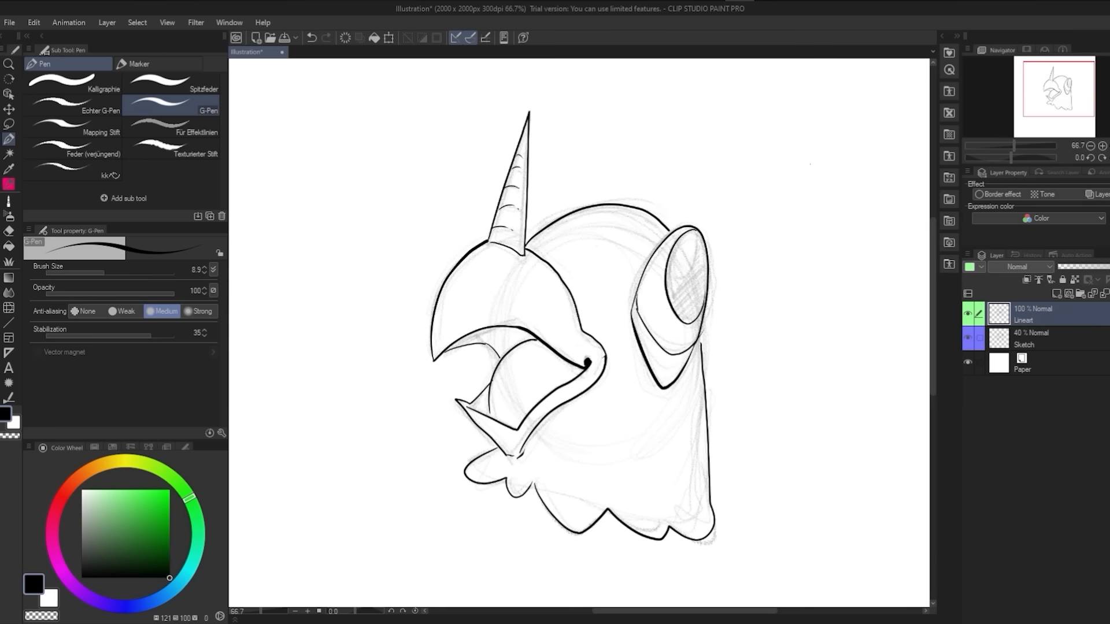
{"action": "scroll", "coordinate": [810, 164], "scroll_direction": "down", "scroll_amount": 1}
{"action": "left_click_drag", "start_coordinate": [874, 356], "coordinate": [829, 374]}
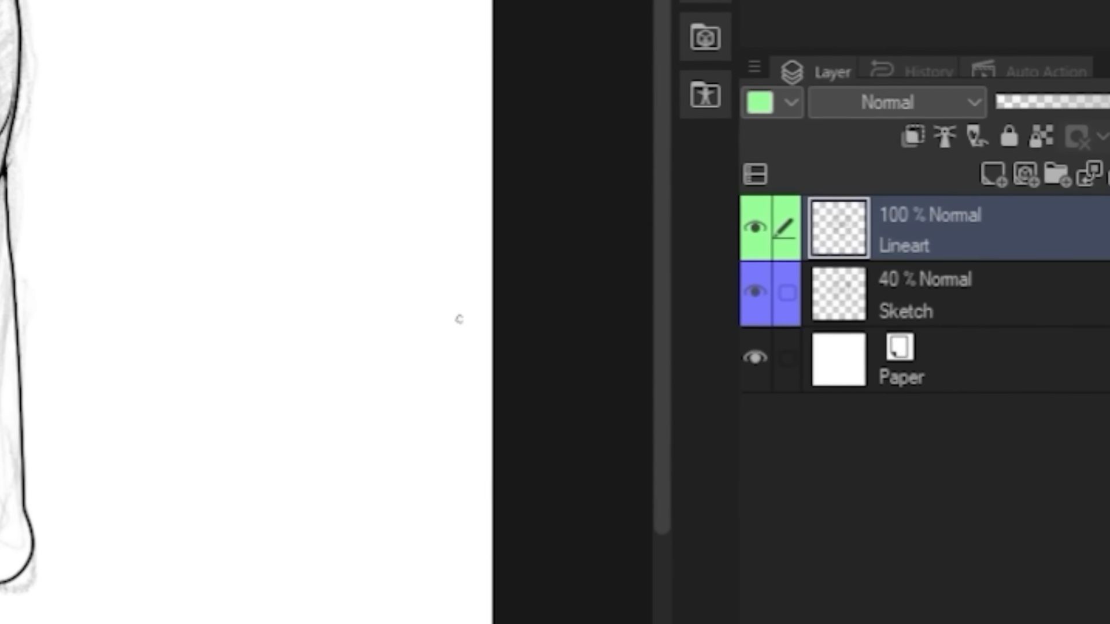
{"action": "left_click", "coordinate": [755, 292]}
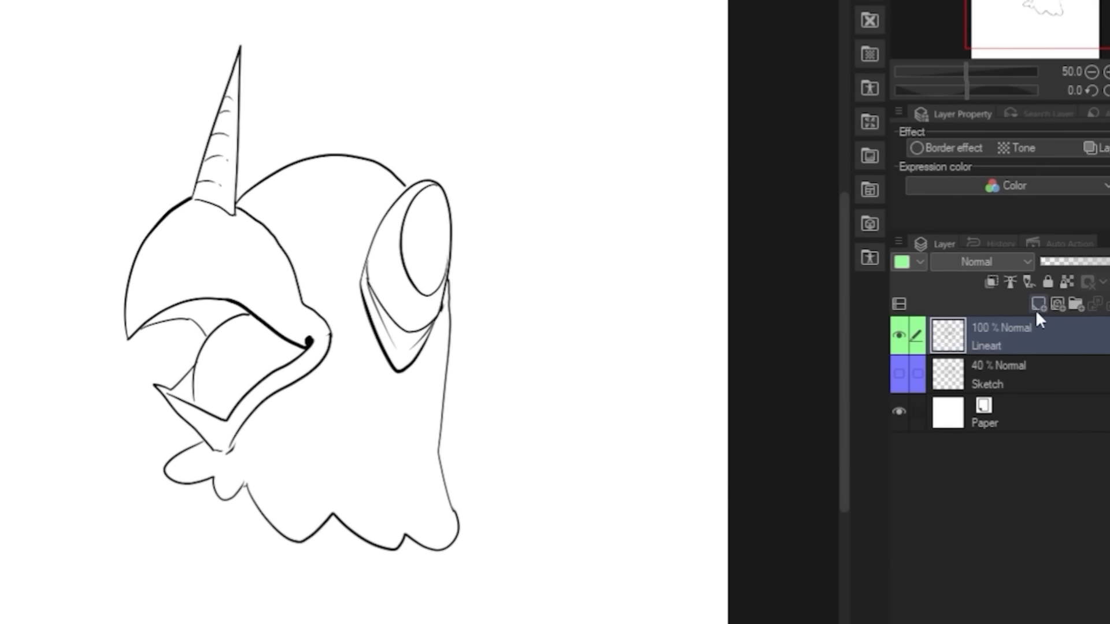
- Add a new layer named Colour and give it the Yellow palette color
{"action": "left_click", "coordinate": [1037, 305]}
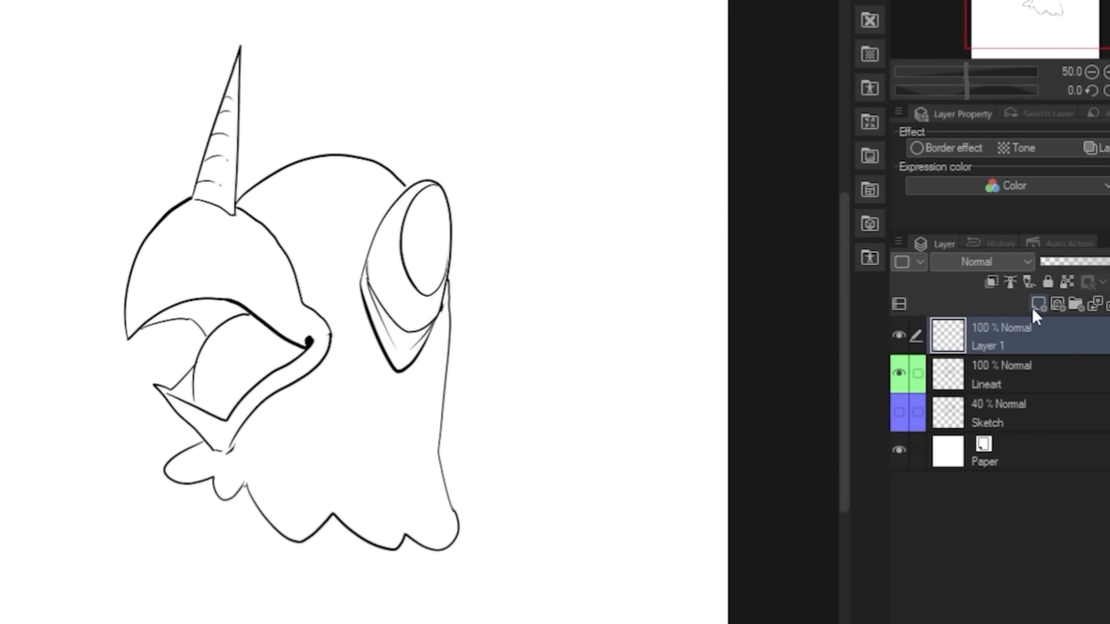
{"action": "double_click", "coordinate": [994, 342]}
{"action": "type", "text": "Color"}
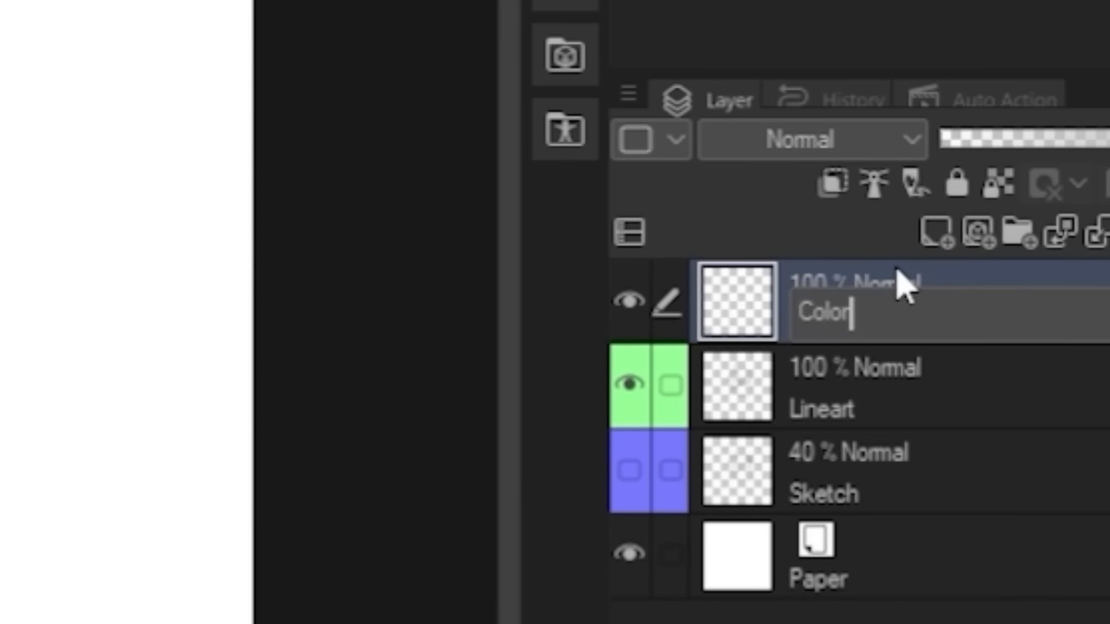
{"action": "type", "text": "r"}
{"action": "key", "text": "Return"}
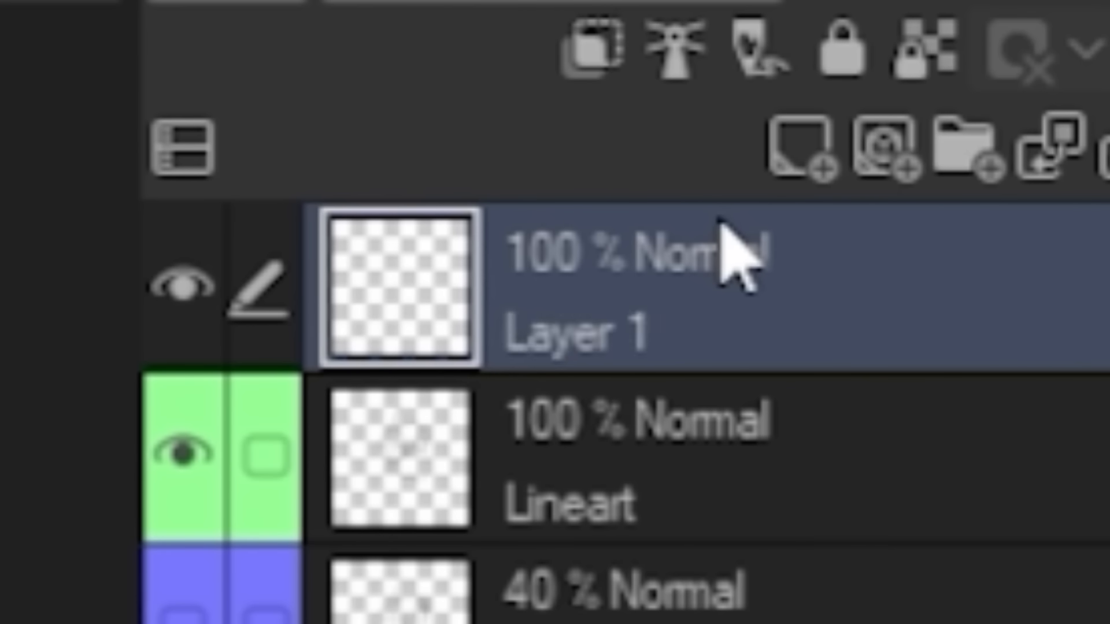
{"action": "left_click", "coordinate": [645, 139]}
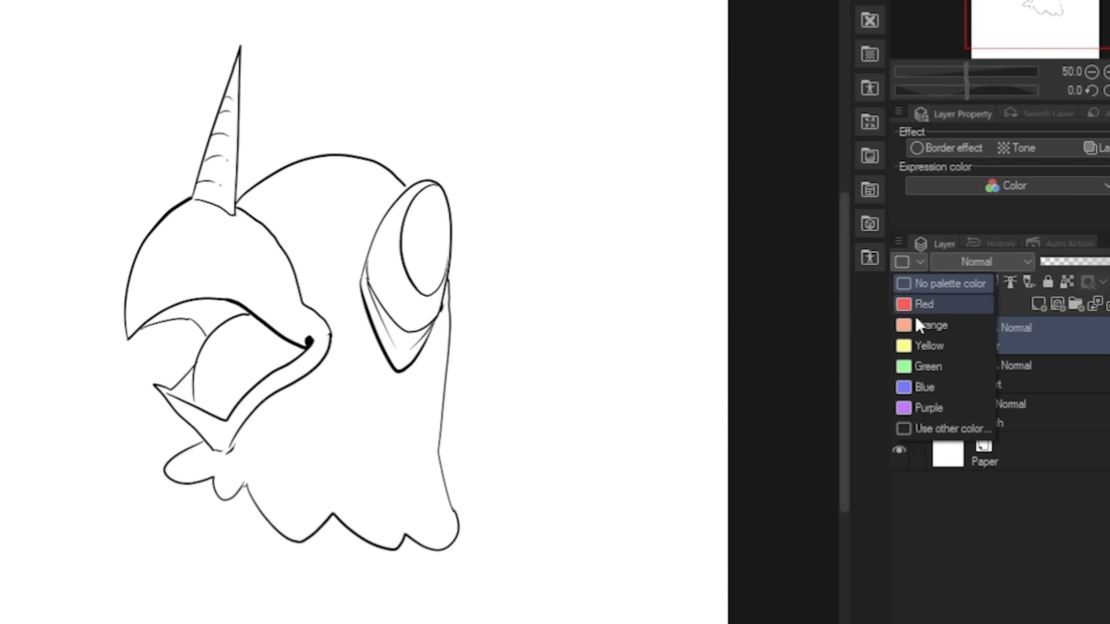
{"action": "left_click", "coordinate": [263, 332]}
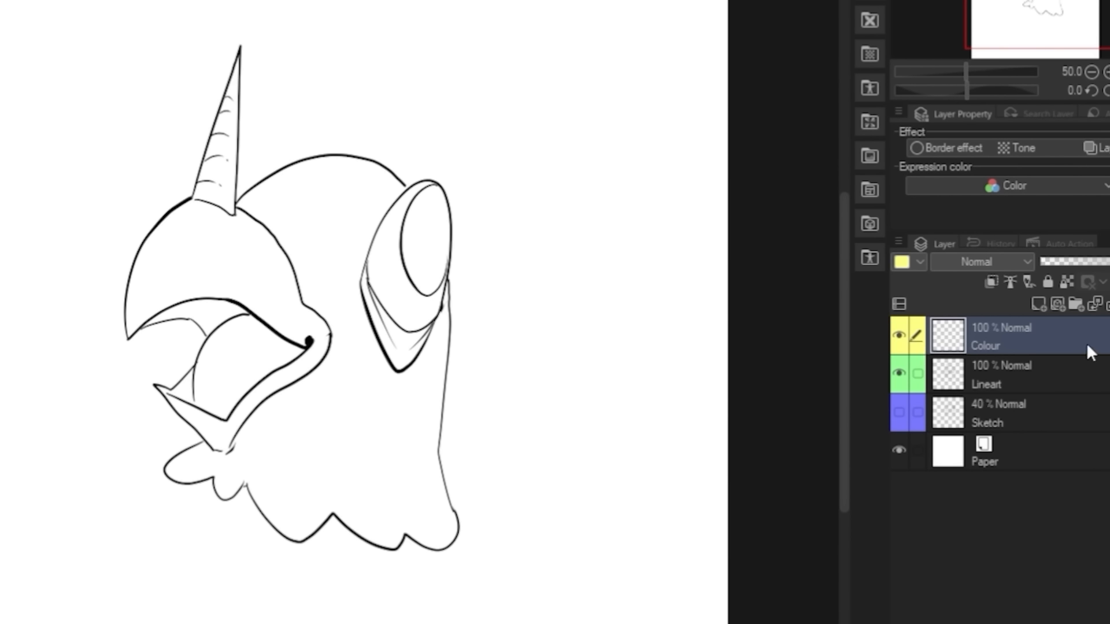
- Try painting the head and neck freehand in purple on the Colour layer above the line art
{"action": "mouse_move", "coordinate": [242, 218]}
{"action": "left_mouse_down"}
{"action": "mouse_move", "coordinate": [420, 354]}
{"action": "mouse_move", "coordinate": [445, 511]}
{"action": "mouse_move", "coordinate": [385, 538]}
{"action": "left_mouse_up"}
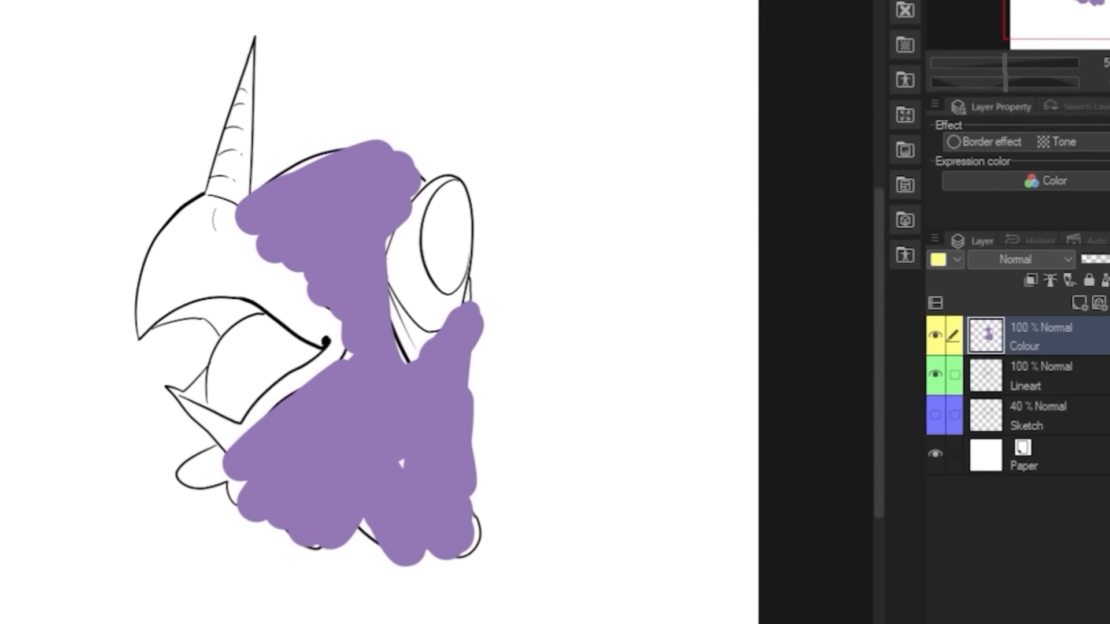
{"action": "mouse_move", "coordinate": [162, 324]}
{"action": "left_mouse_down"}
{"action": "mouse_move", "coordinate": [312, 347]}
{"action": "mouse_move", "coordinate": [237, 445]}
{"action": "mouse_move", "coordinate": [272, 69]}
{"action": "left_mouse_up"}
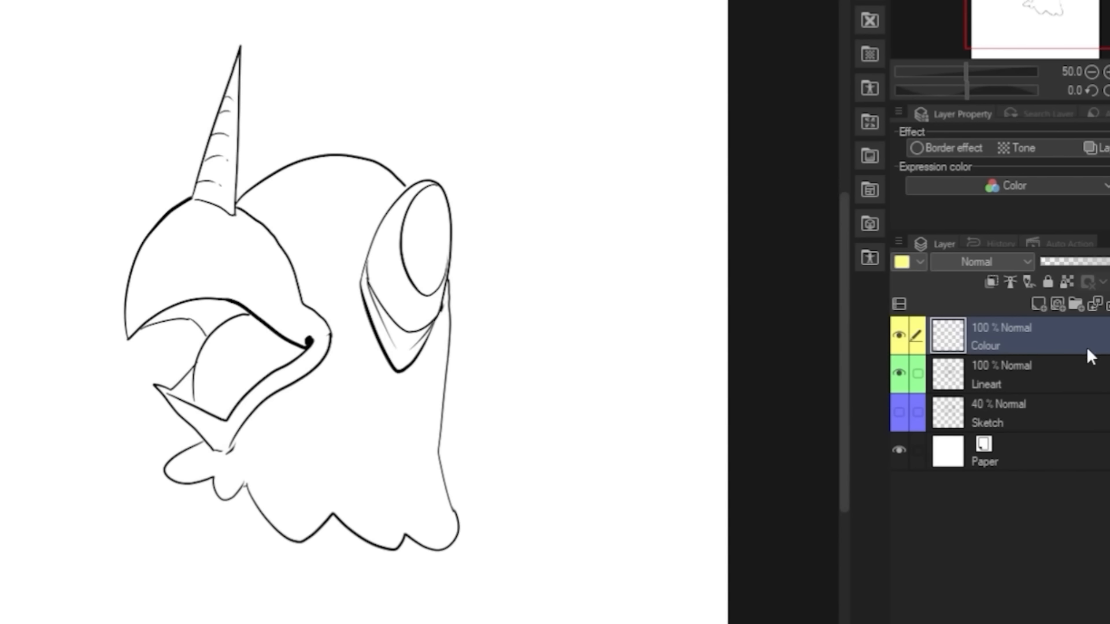
- Move the Colour layer below Lineart and switch to the Fill tool
{"action": "left_click_drag", "start_coordinate": [1087, 347], "coordinate": [1080, 398]}
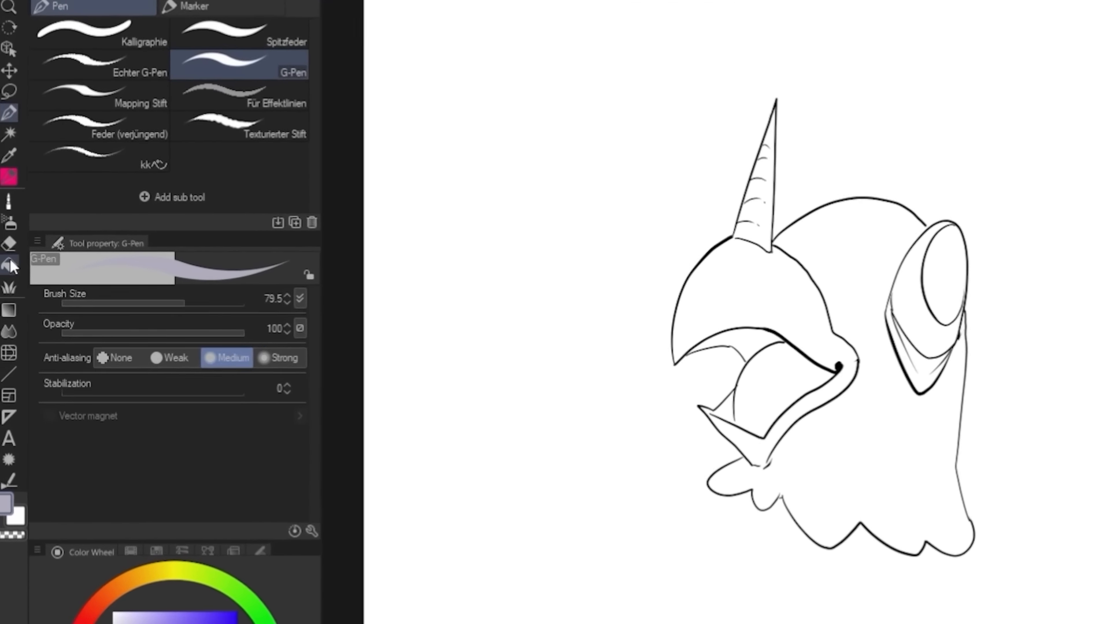
{"action": "left_click", "coordinate": [9, 265]}
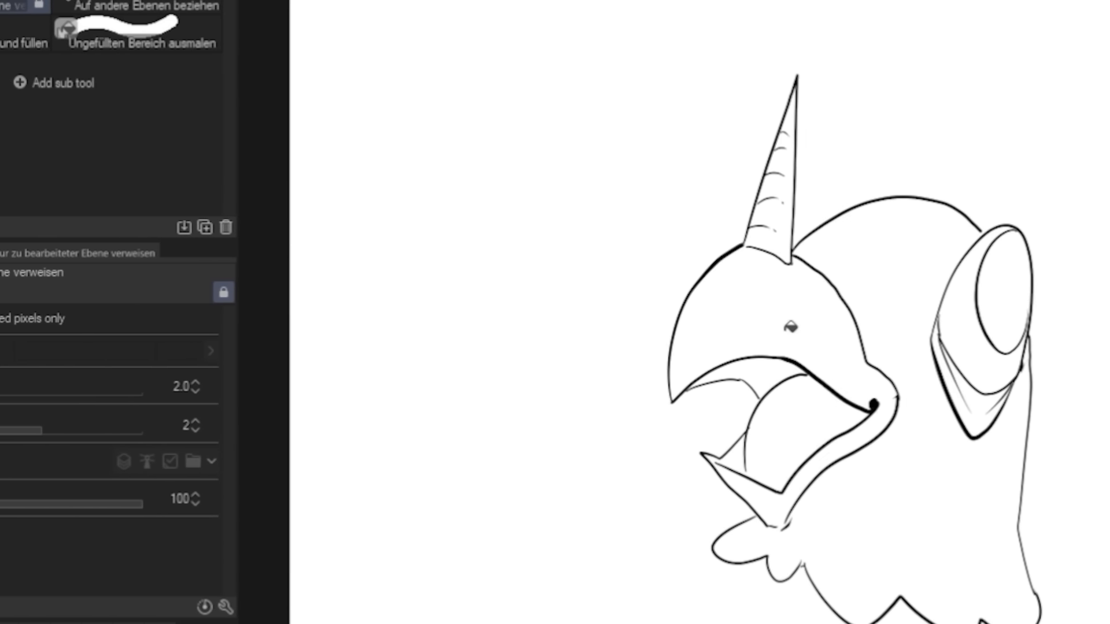
- Enable Refer multiple for the fill and fill the head and neck with purple, undoing the fill that spilled across the canvas
{"action": "left_click", "coordinate": [897, 328]}
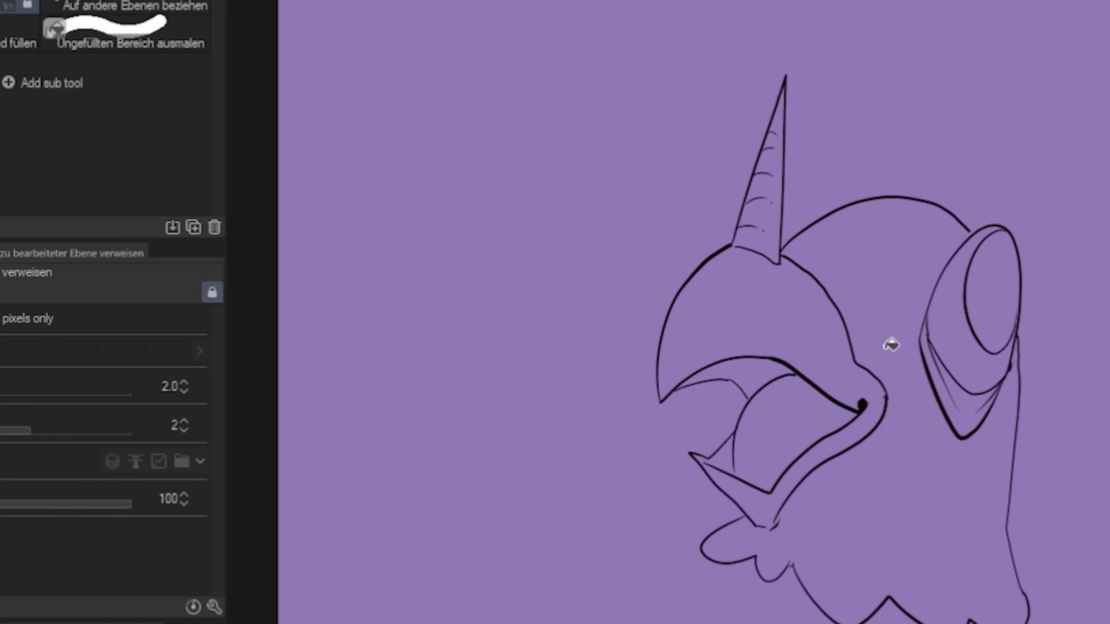
{"action": "key", "text": "ctrl+z"}
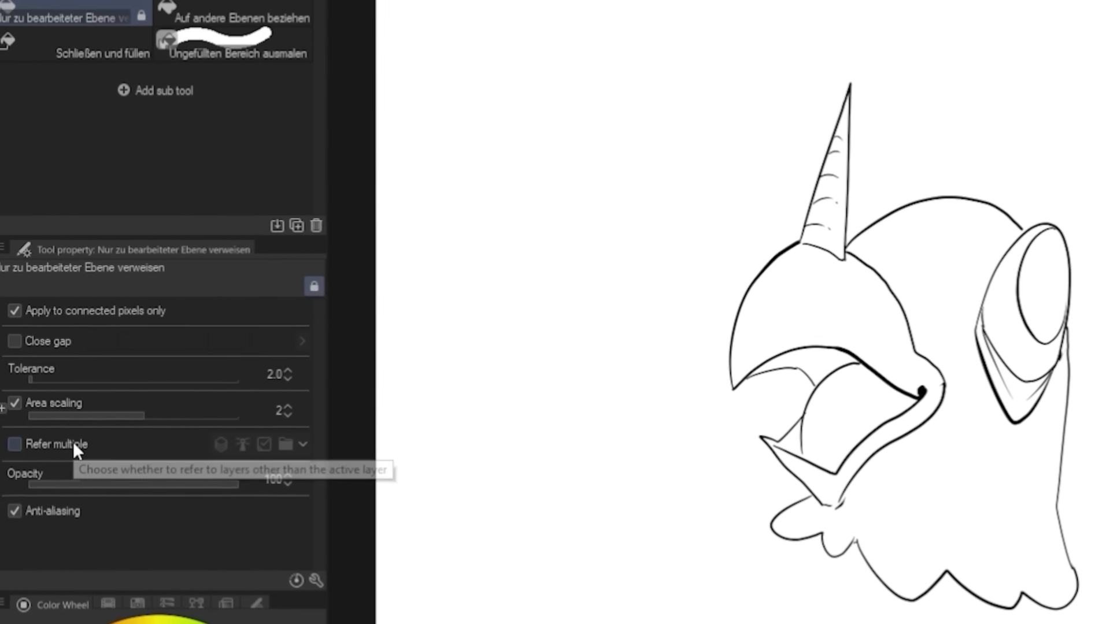
{"action": "left_click", "coordinate": [77, 442]}
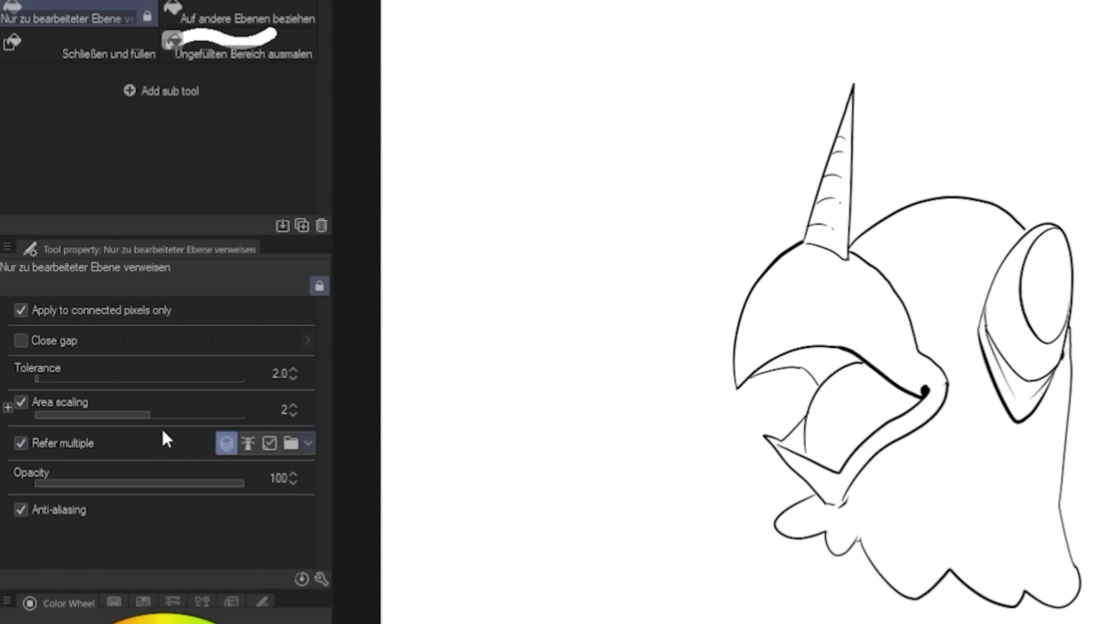
{"action": "left_click", "coordinate": [974, 237]}
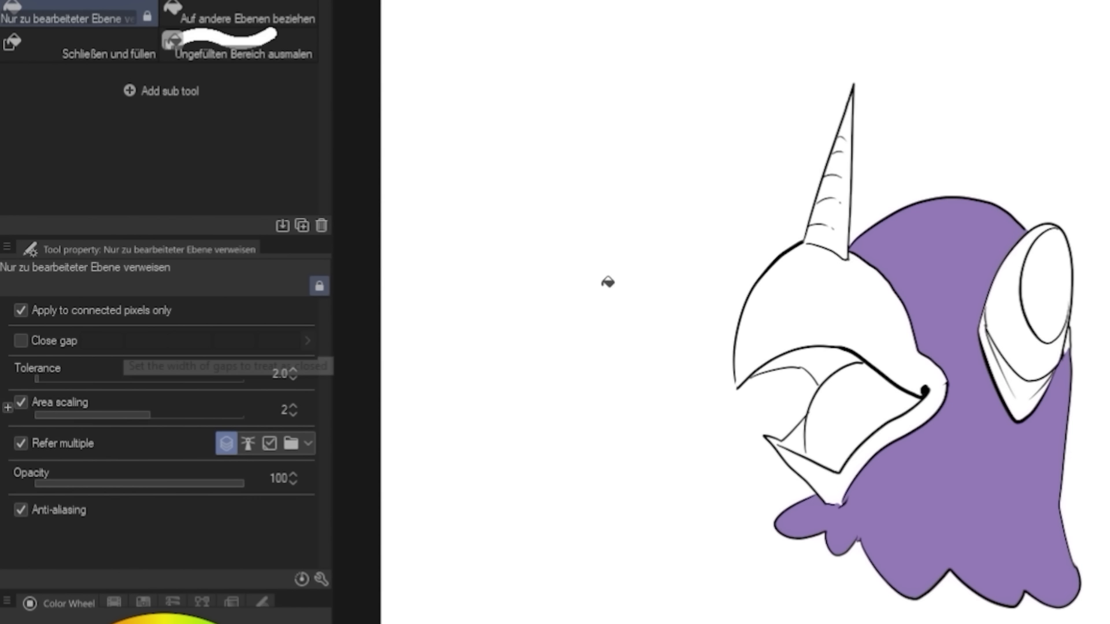
- Turn on Close gap at its third level, undo the spilled grey fill and fill the beak with light purple-grey
{"action": "left_click", "coordinate": [809, 308]}
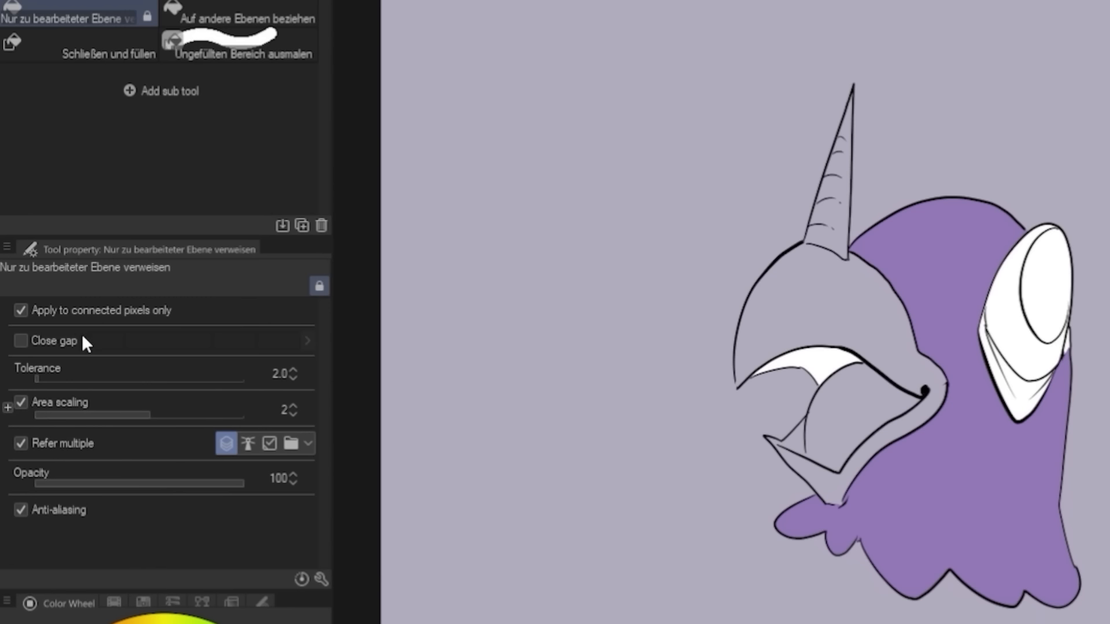
{"action": "left_click", "coordinate": [64, 341]}
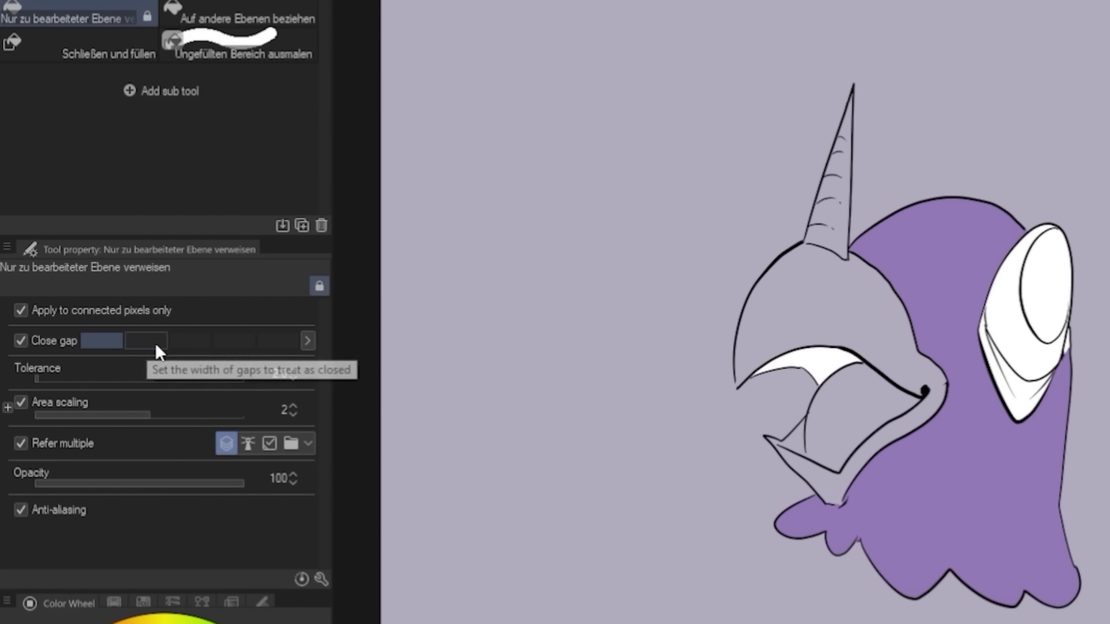
{"action": "left_click", "coordinate": [191, 341]}
{"action": "key", "text": "ctrl+z"}
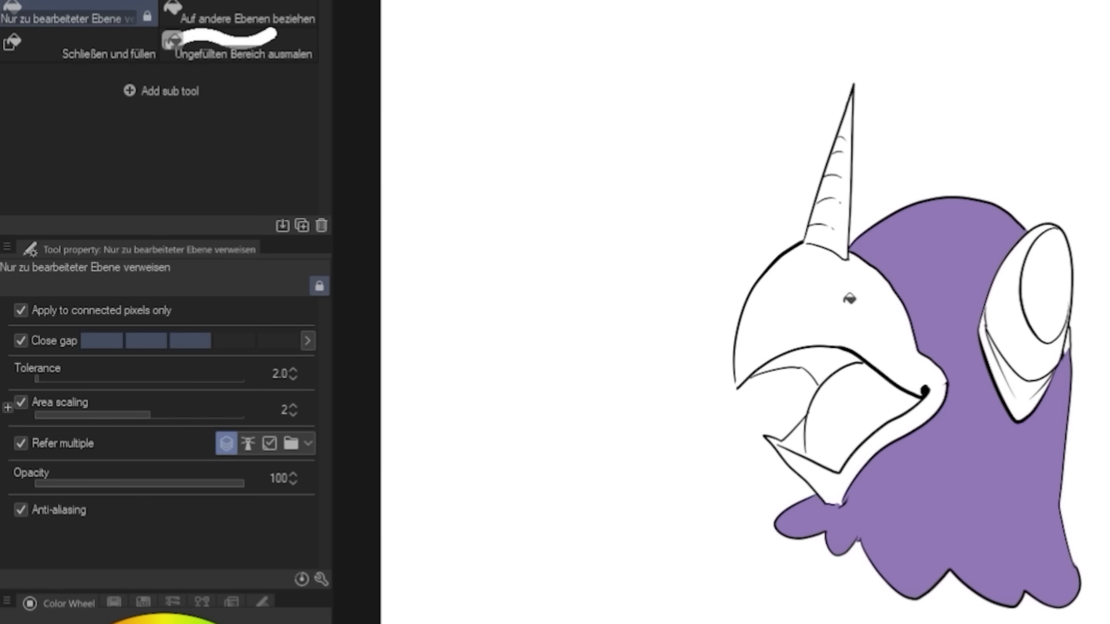
{"action": "left_click", "coordinate": [850, 299]}
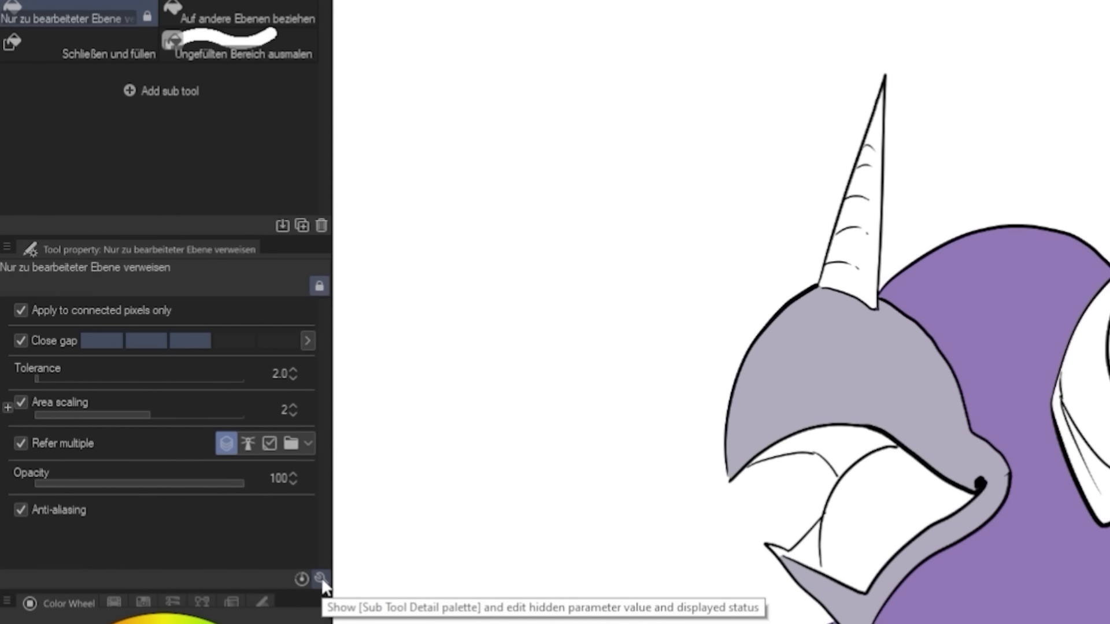
- Toggle the display of Close gap in the Fill tool's properties off and on again through its Sub Tool Detail settings
{"action": "left_click", "coordinate": [321, 579]}
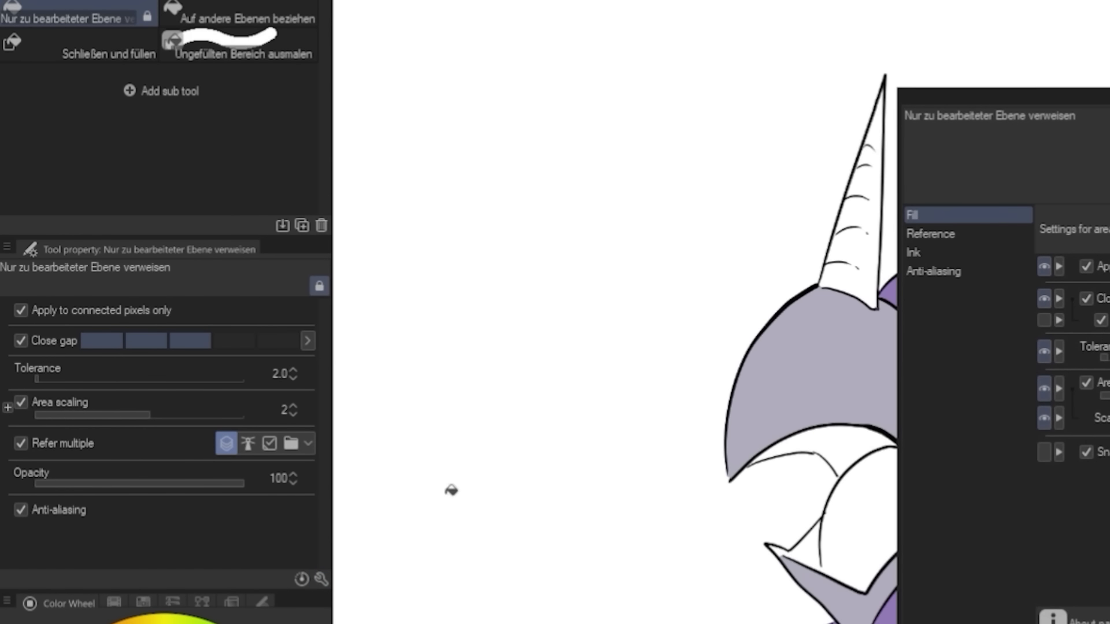
{"action": "left_click_drag", "start_coordinate": [1004, 98], "coordinate": [446, 86]}
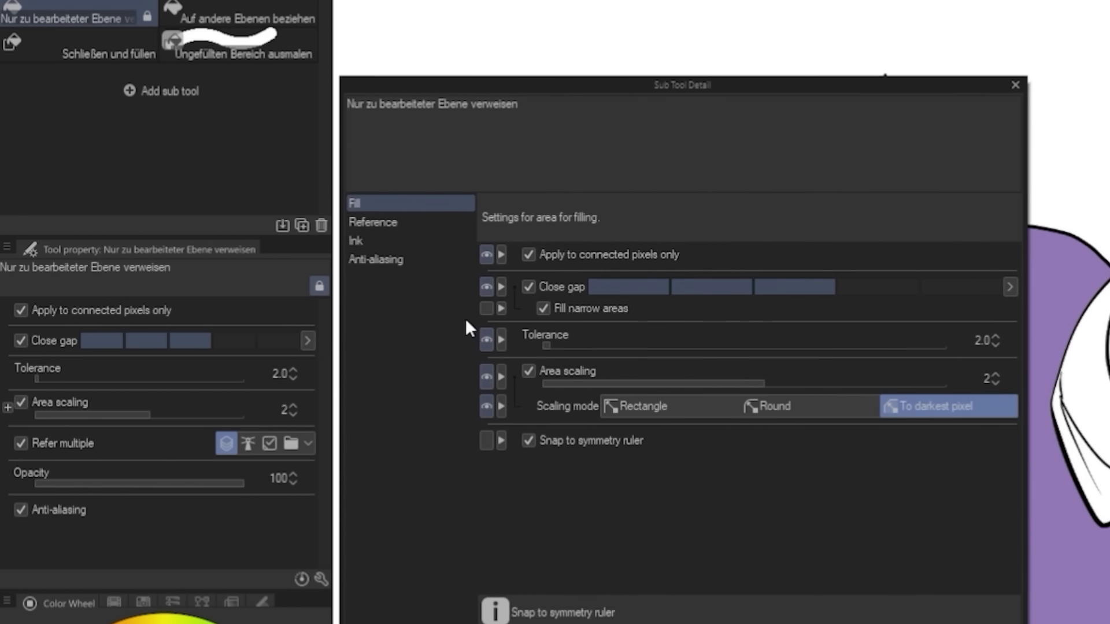
{"action": "left_click", "coordinate": [486, 289]}
{"action": "left_click", "coordinate": [487, 289]}
{"action": "left_click", "coordinate": [1015, 85]}
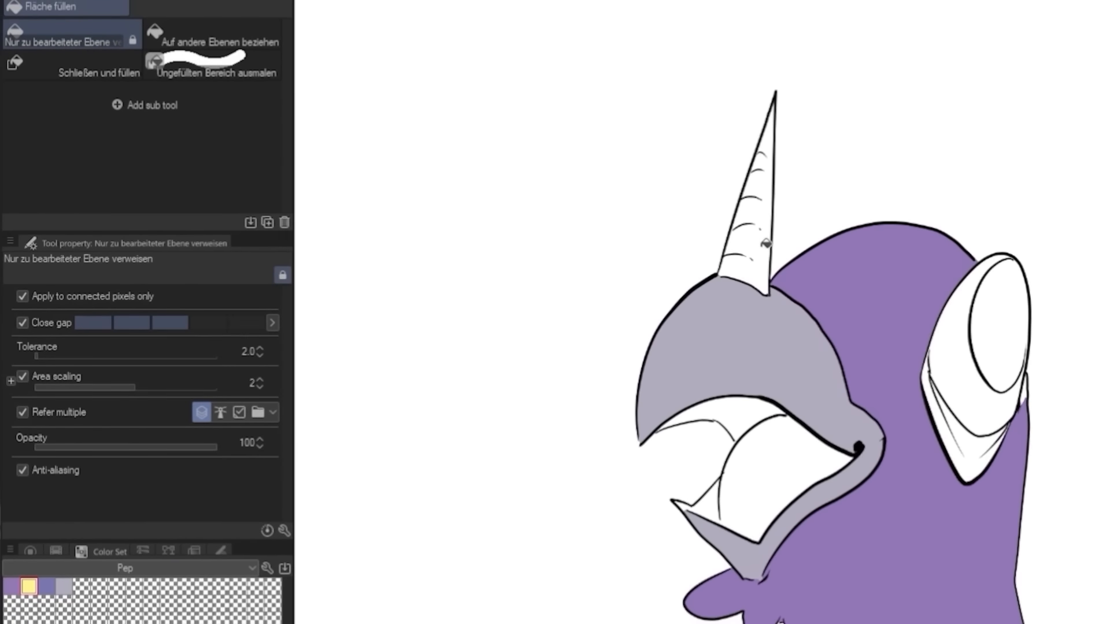
- Fill the horn with yellow and the inside of the mouth, including its small enclosed areas, with salmon pink
{"action": "left_click", "coordinate": [766, 243]}
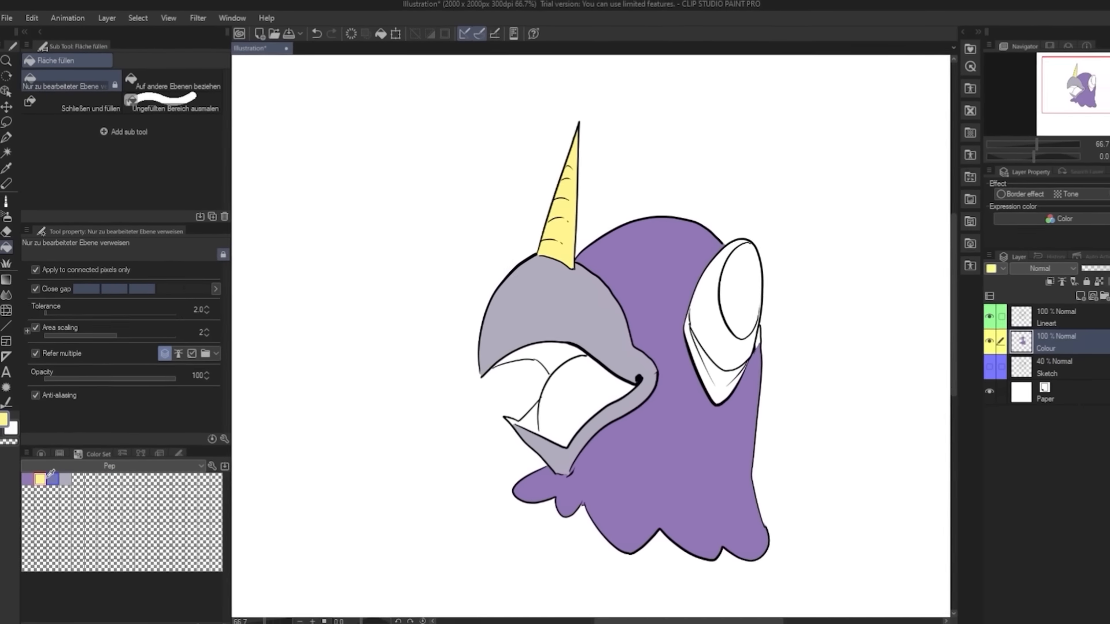
{"action": "left_click", "coordinate": [39, 466]}
{"action": "left_click", "coordinate": [68, 490]}
{"action": "left_click", "coordinate": [111, 499]}
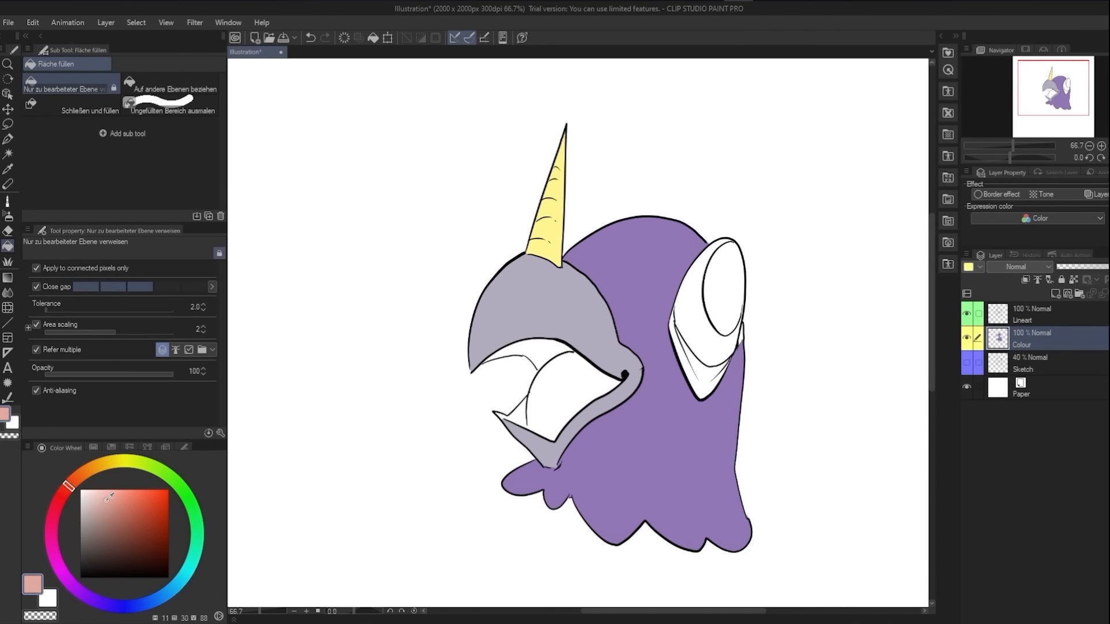
{"action": "left_click", "coordinate": [556, 388]}
{"action": "left_click", "coordinate": [501, 351]}
{"action": "left_click", "coordinate": [518, 414]}
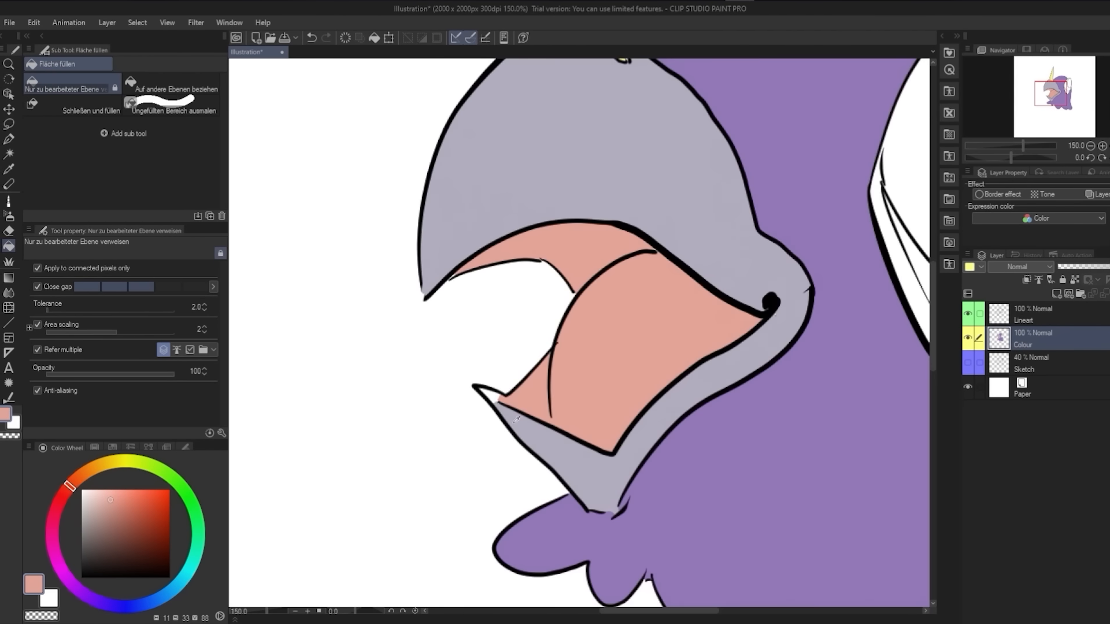
{"action": "left_click", "coordinate": [490, 397]}
- Fill the fold under the eye with a dark purple and the pupil with a near-black grey
{"action": "left_click", "coordinate": [392, 348], "text": "alt"}
{"action": "left_click", "coordinate": [469, 343]}
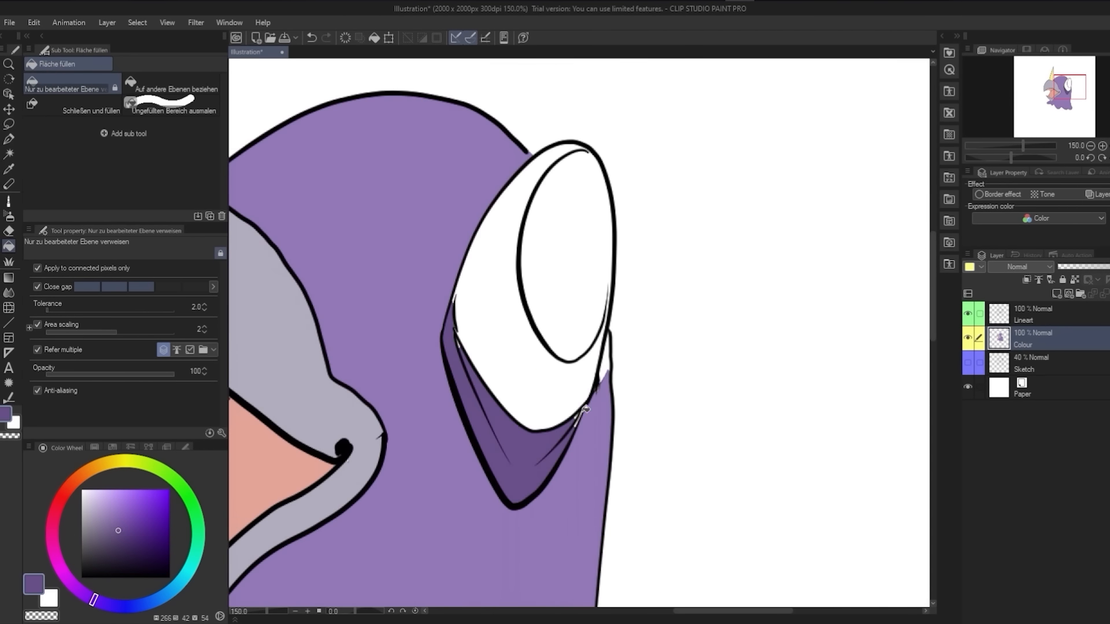
{"action": "left_click", "coordinate": [83, 564]}
{"action": "left_click", "coordinate": [566, 260]}
- Fill the white of the eye with a very light grey, undoing the misplaced fill
{"action": "left_click", "coordinate": [82, 494]}
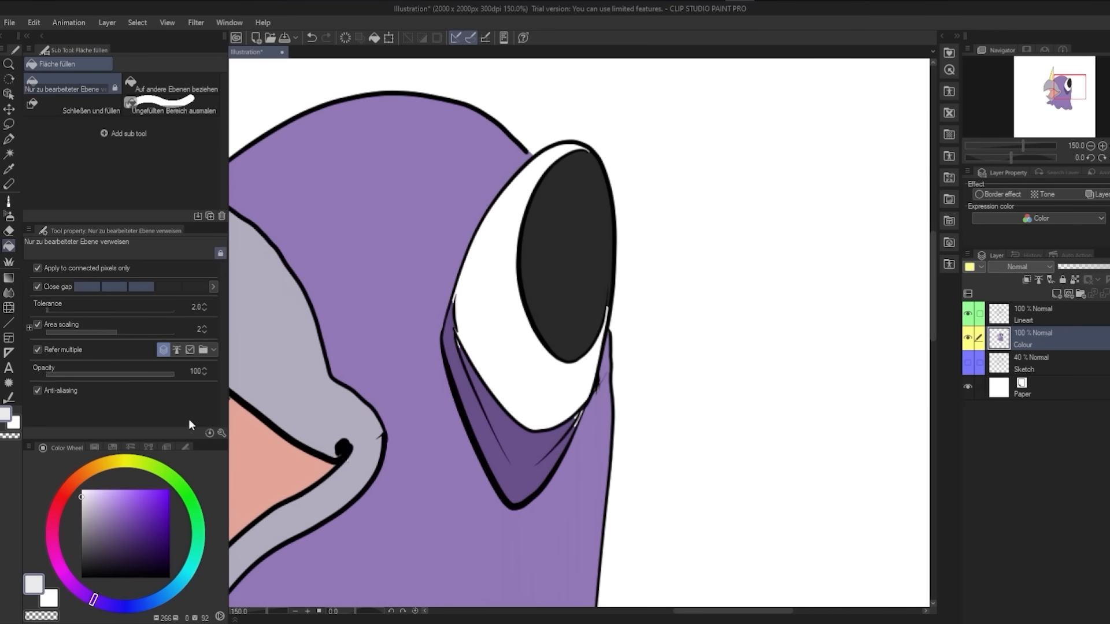
{"action": "scroll", "coordinate": [656, 312], "scroll_direction": "down", "scroll_amount": 3}
{"action": "left_click", "coordinate": [398, 324]}
{"action": "key", "text": "ctrl+z"}
{"action": "left_click", "coordinate": [607, 292]}
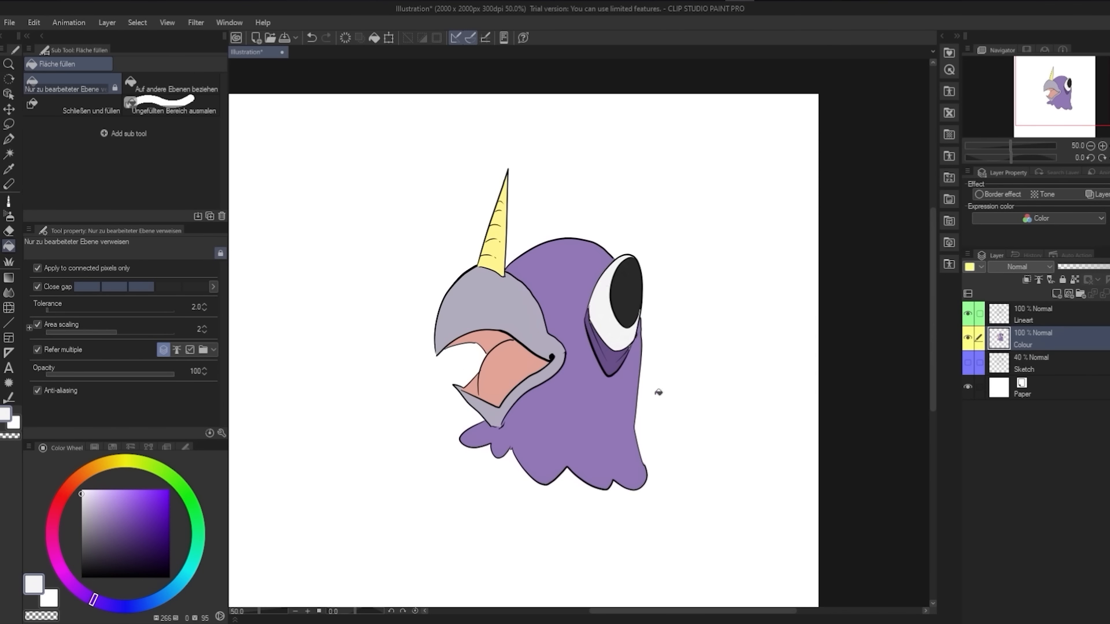
{"action": "left_click_drag", "start_coordinate": [652, 402], "coordinate": [656, 400]}
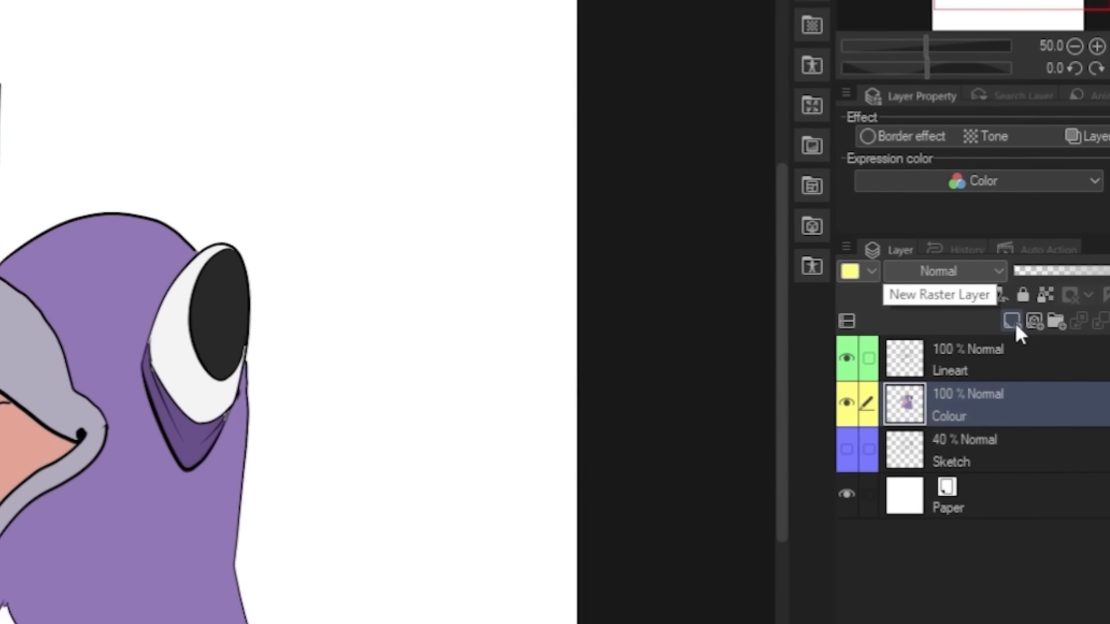
- Add a new raster layer named Shade directly above Colour and give it an orange palette color
{"action": "left_click", "coordinate": [1012, 320]}
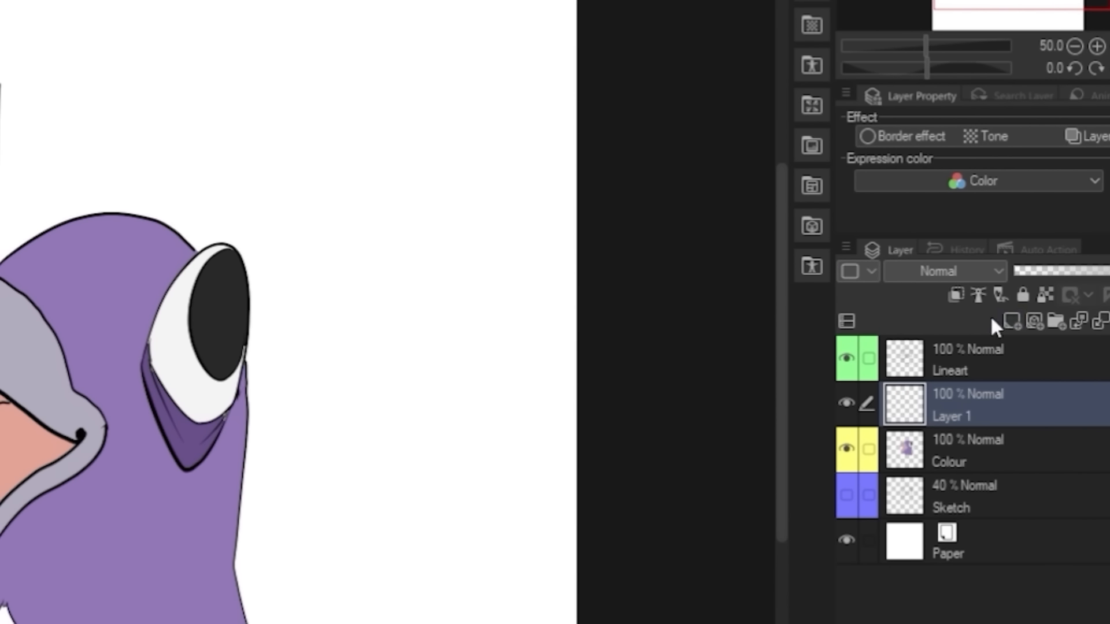
{"action": "type", "text": "Shade"}
{"action": "key", "text": "Return"}
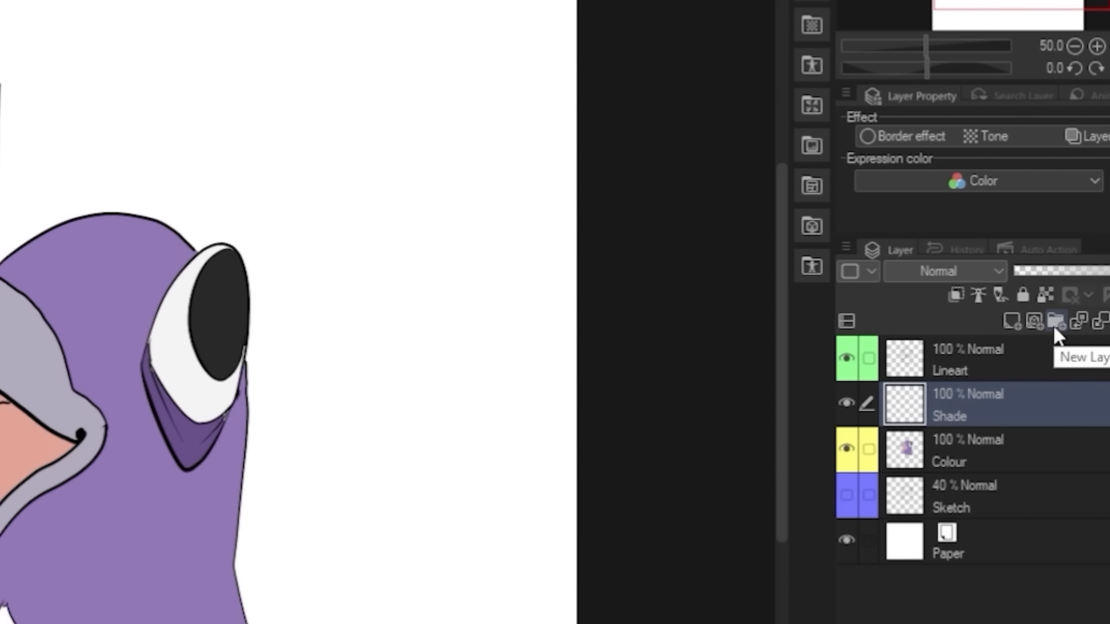
{"action": "left_click", "coordinate": [865, 271]}
{"action": "left_click", "coordinate": [892, 345]}
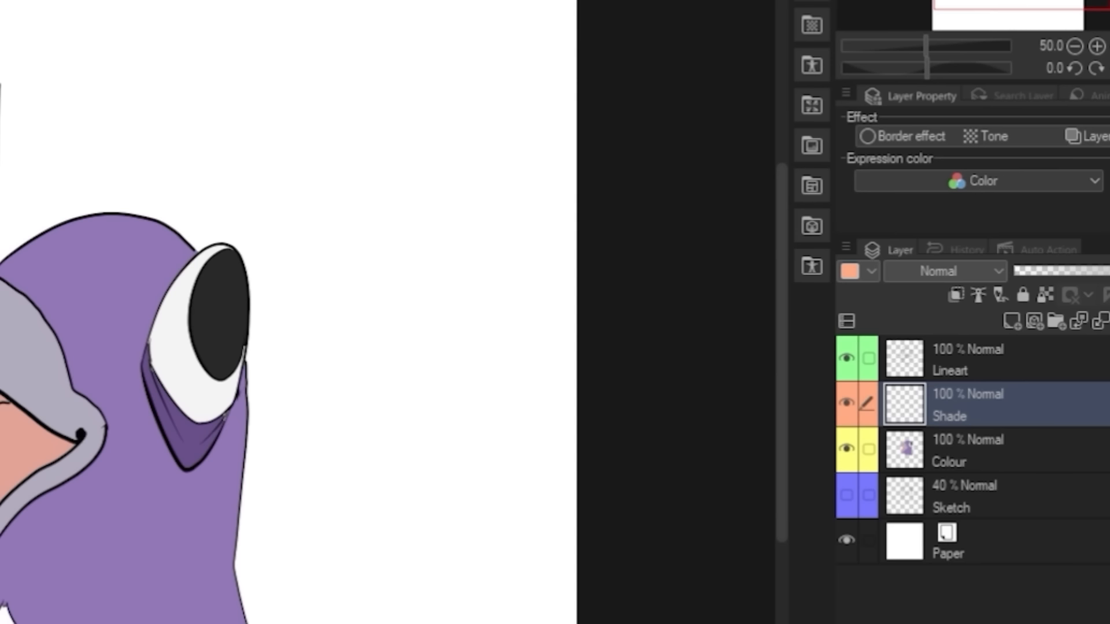
- Brush a dark purple shadow over the neck and cheek on the Shade layer and set its blending mode to Multiply
{"action": "mouse_move", "coordinate": [68, 353]}
{"action": "left_mouse_down"}
{"action": "mouse_move", "coordinate": [132, 315]}
{"action": "mouse_move", "coordinate": [32, 414]}
{"action": "mouse_move", "coordinate": [41, 504]}
{"action": "mouse_move", "coordinate": [192, 517]}
{"action": "left_mouse_up"}
{"action": "mouse_move", "coordinate": [276, 491]}
{"action": "left_mouse_down"}
{"action": "mouse_move", "coordinate": [221, 576]}
{"action": "mouse_move", "coordinate": [292, 591]}
{"action": "mouse_move", "coordinate": [323, 618]}
{"action": "left_mouse_up"}
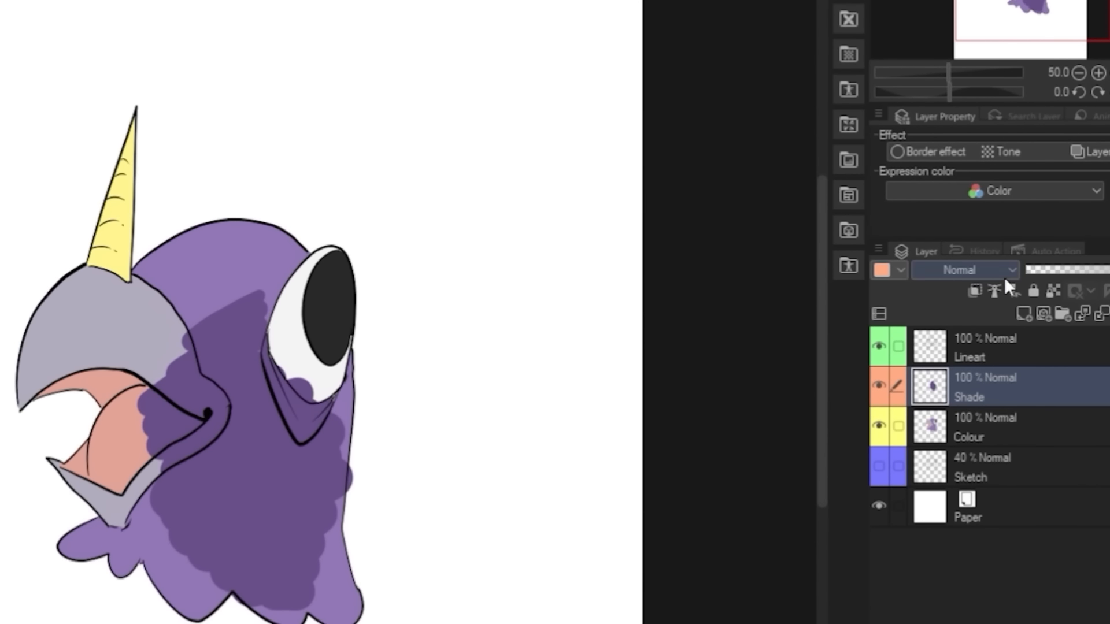
{"action": "left_click", "coordinate": [1004, 274]}
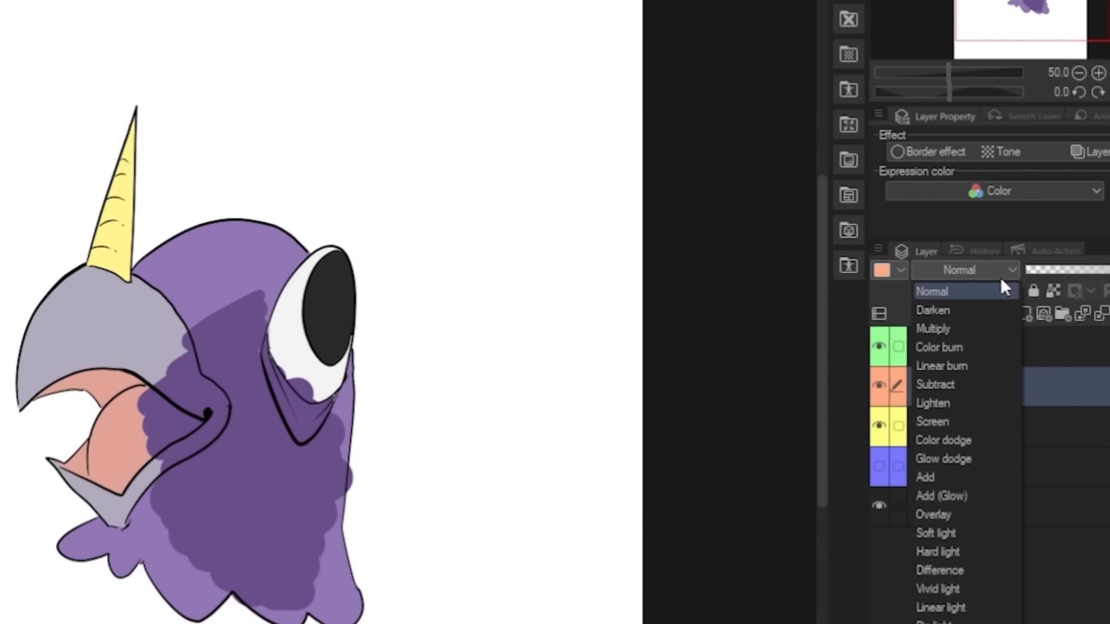
{"action": "left_click", "coordinate": [982, 327]}
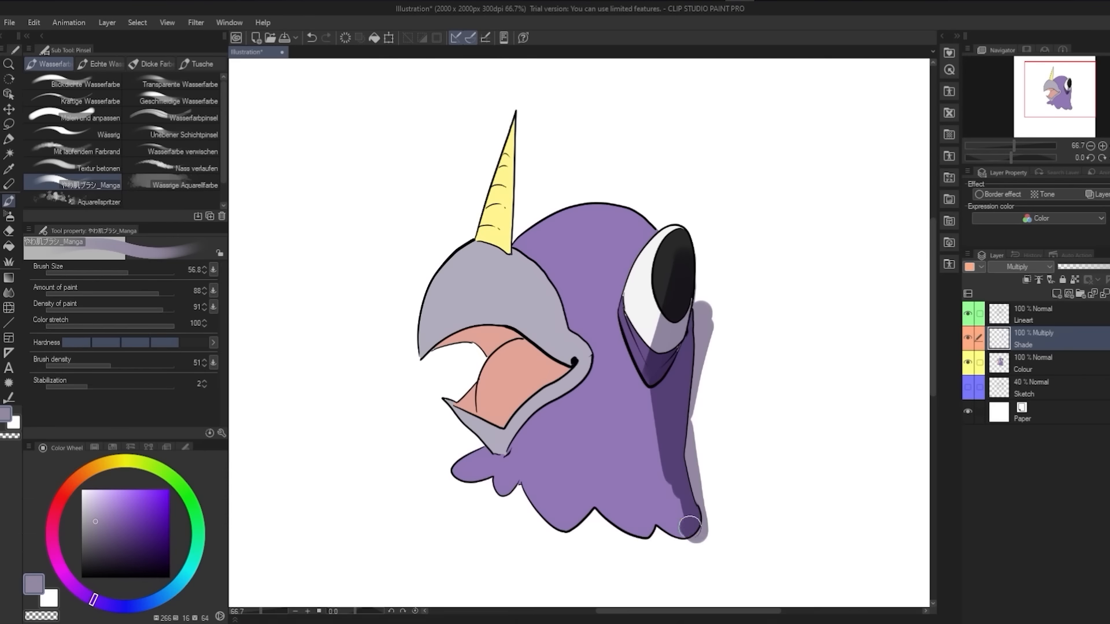
- Paint a muted purple shadow along the scalloped lower edge of the neck on the Shade layer
{"action": "mouse_move", "coordinate": [692, 526]}
{"action": "left_mouse_down"}
{"action": "mouse_move", "coordinate": [659, 524]}
{"action": "mouse_move", "coordinate": [650, 539]}
{"action": "mouse_move", "coordinate": [599, 497]}
{"action": "mouse_move", "coordinate": [564, 523]}
{"action": "mouse_move", "coordinate": [595, 503]}
{"action": "mouse_move", "coordinate": [654, 540]}
{"action": "mouse_move", "coordinate": [684, 523]}
{"action": "mouse_move", "coordinate": [645, 515]}
{"action": "left_mouse_up"}
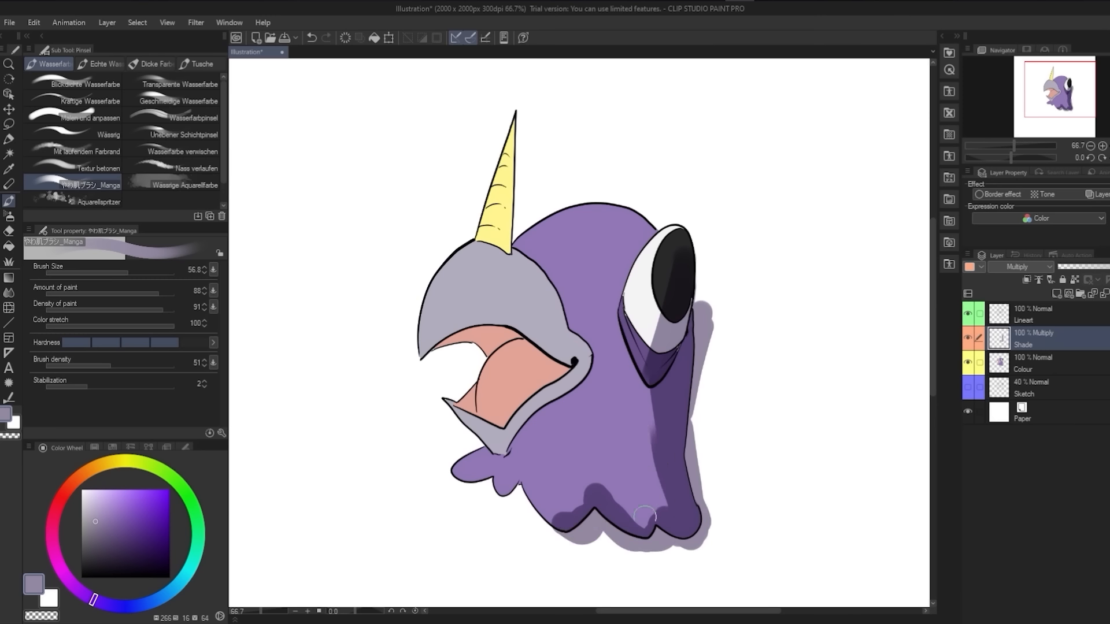